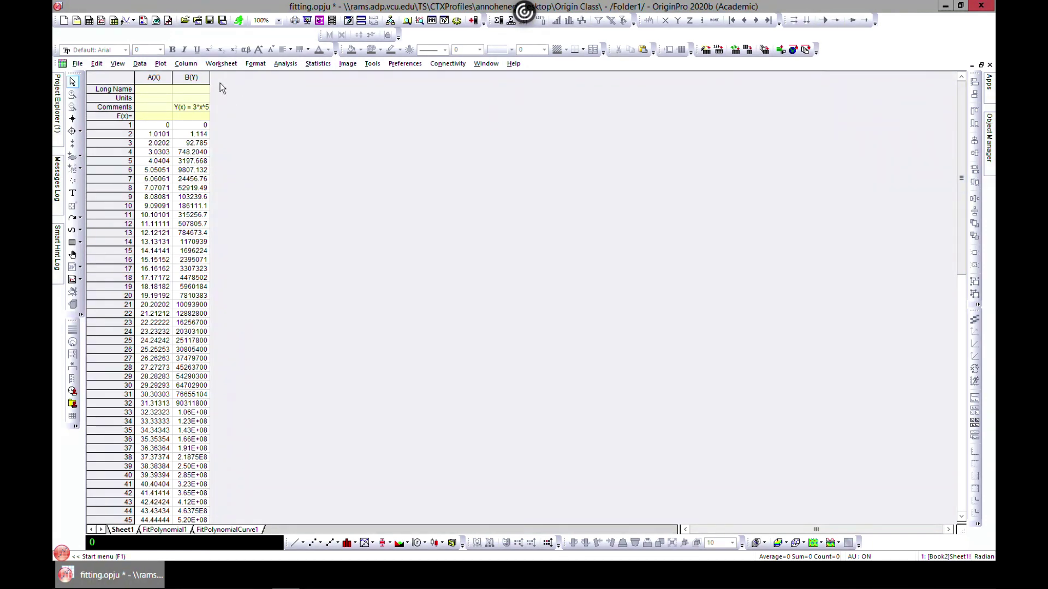
# Select worksheet columns A(X) and B(Y) together, then bring up the Analysis menu.
pyautogui.click(162, 80)
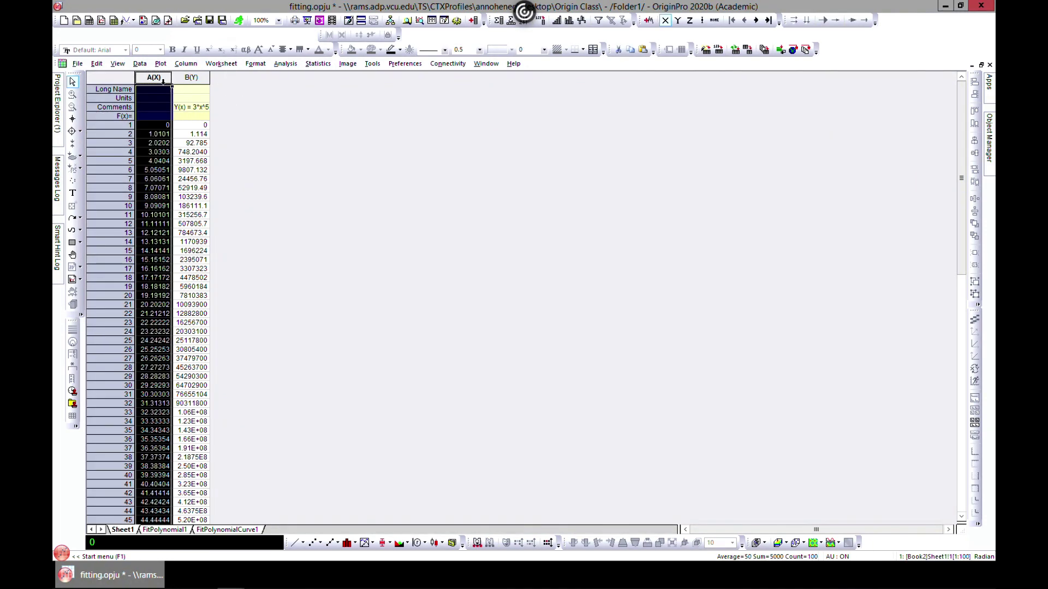
pyautogui.keyDown('shift'); pyautogui.click(191, 78); pyautogui.keyUp('shift')
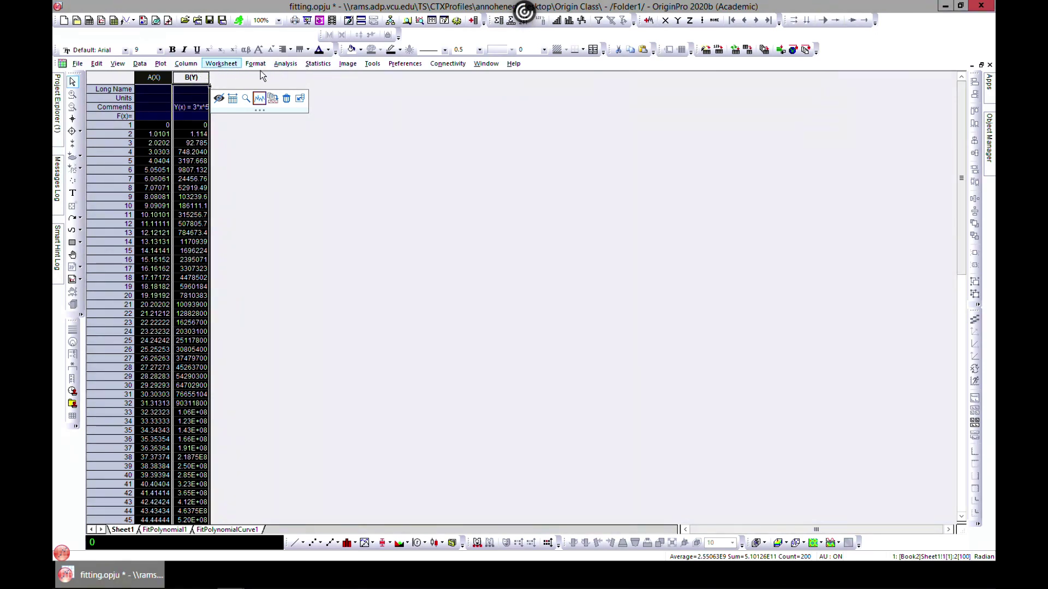
pyautogui.click(285, 64)
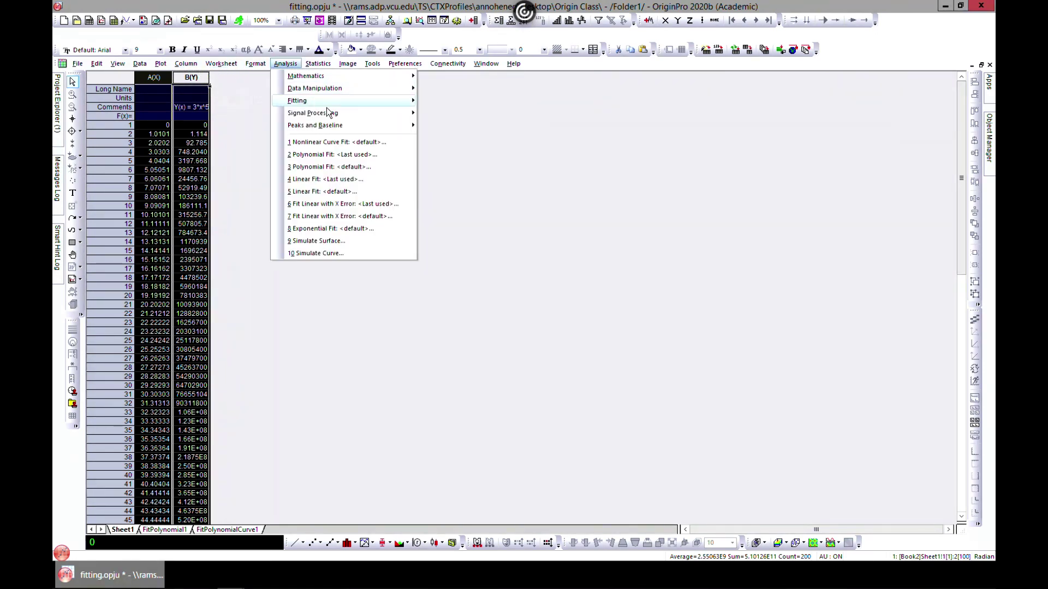
# Open Analysis > Fitting > Nonlinear Curve Fit dialog for the selected columns.
pyautogui.moveTo(342, 104)
pyautogui.moveTo(456, 106)
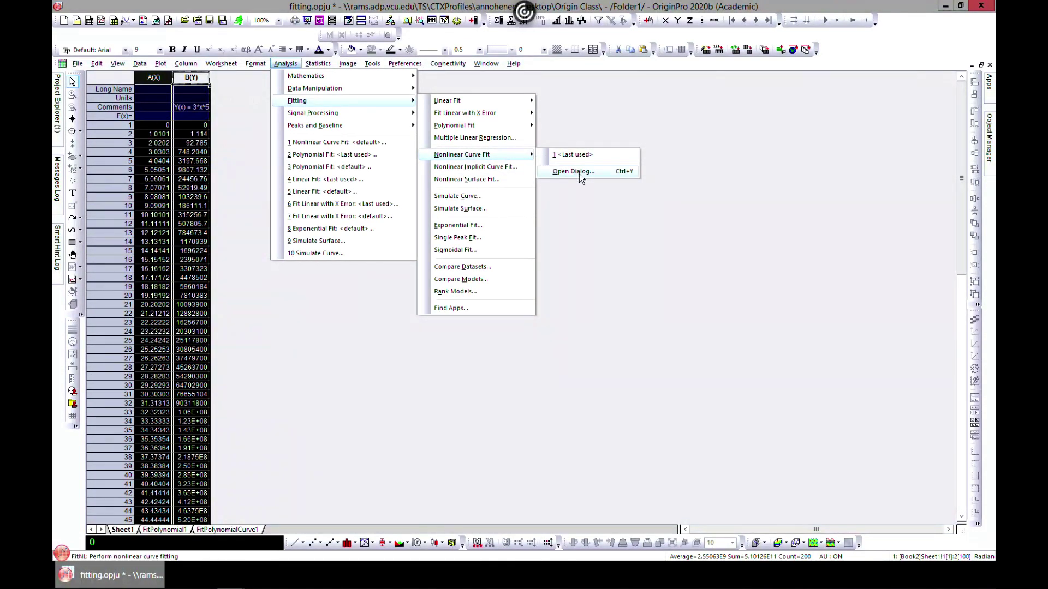
pyautogui.click(574, 172)
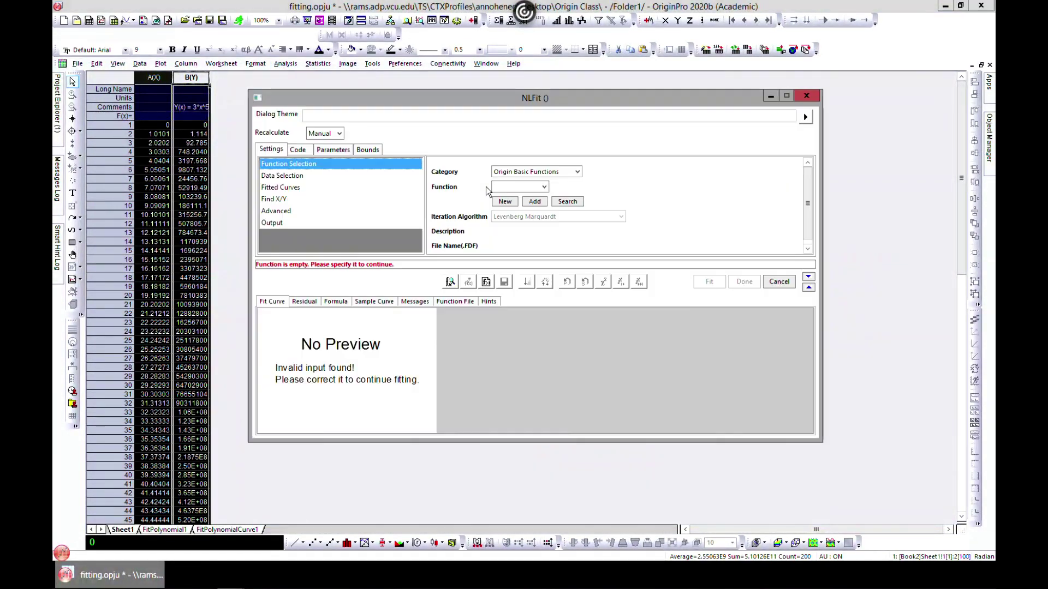
pyautogui.moveTo(427, 99); pyautogui.dragTo(464, 95)
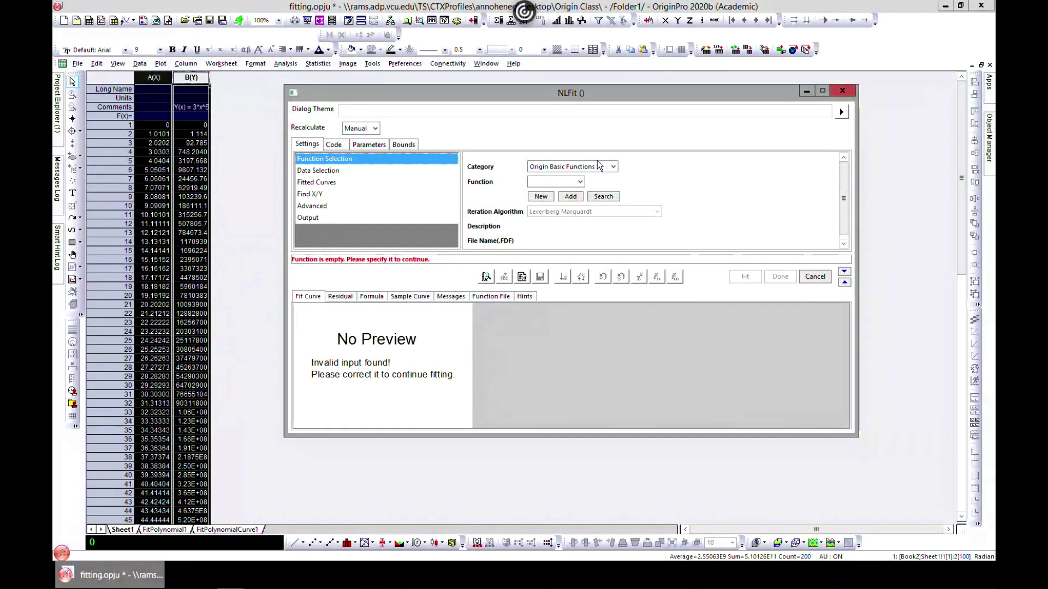
pyautogui.click(614, 166)
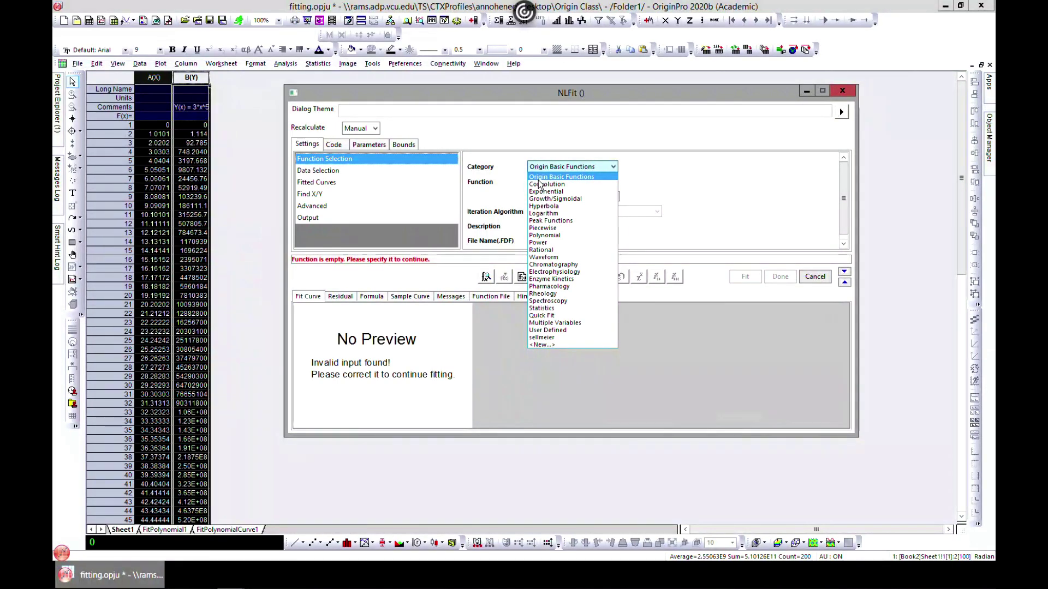
pyautogui.click(675, 156)
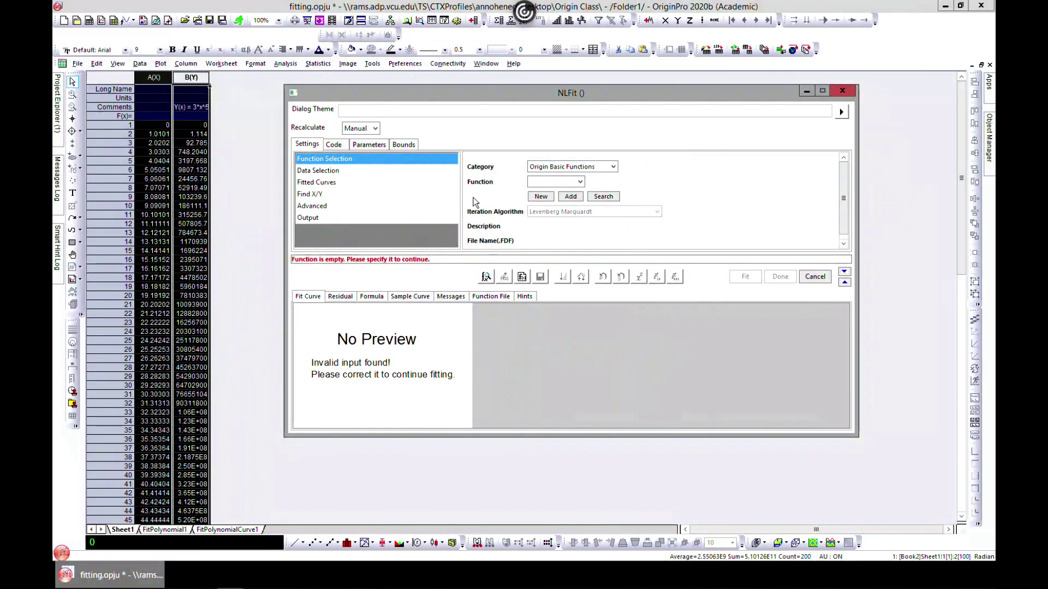
# Choose Gauss as the fit function and review its formula and fit-curve preview.
pyautogui.click(579, 182)
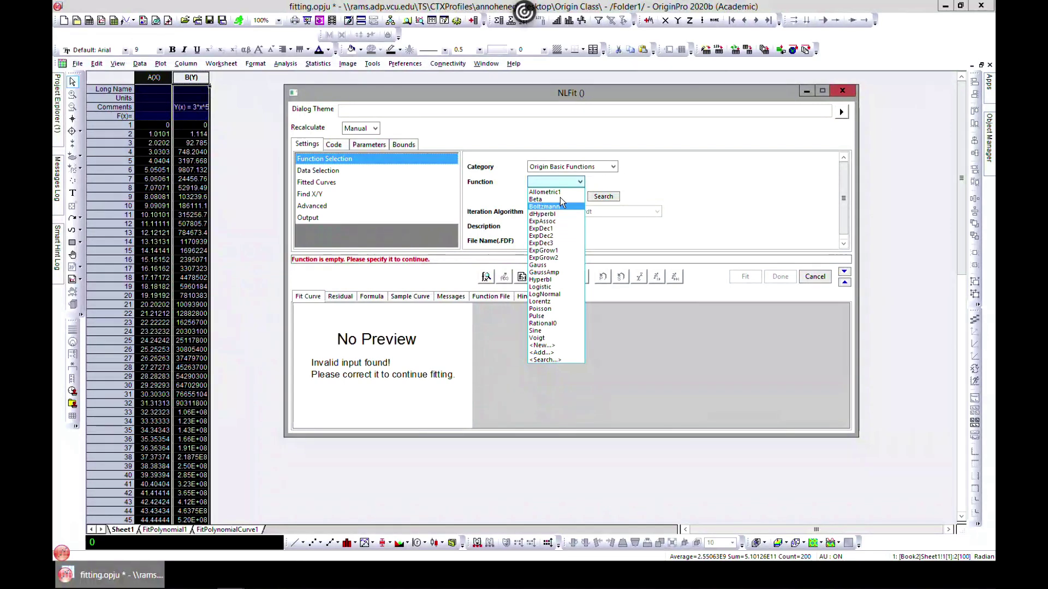
pyautogui.click(551, 265)
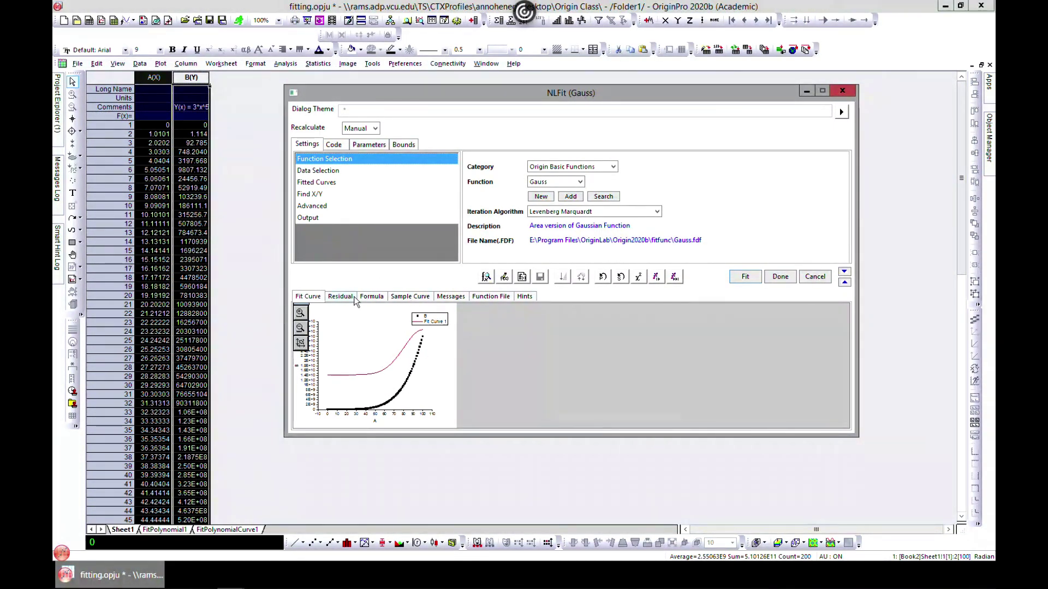
pyautogui.click(379, 301)
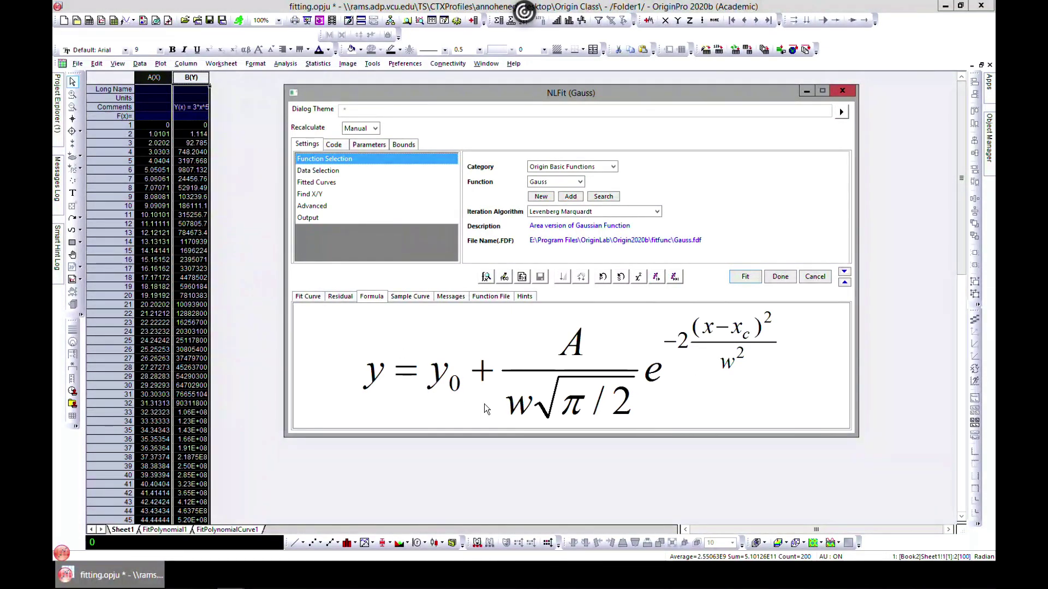
pyautogui.click(308, 297)
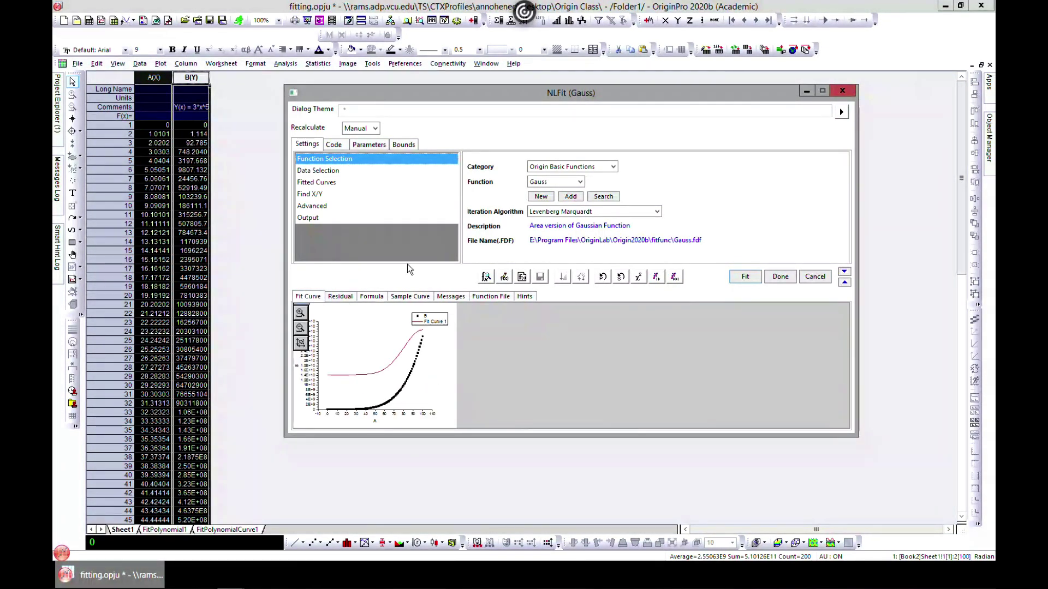
pyautogui.click(597, 165)
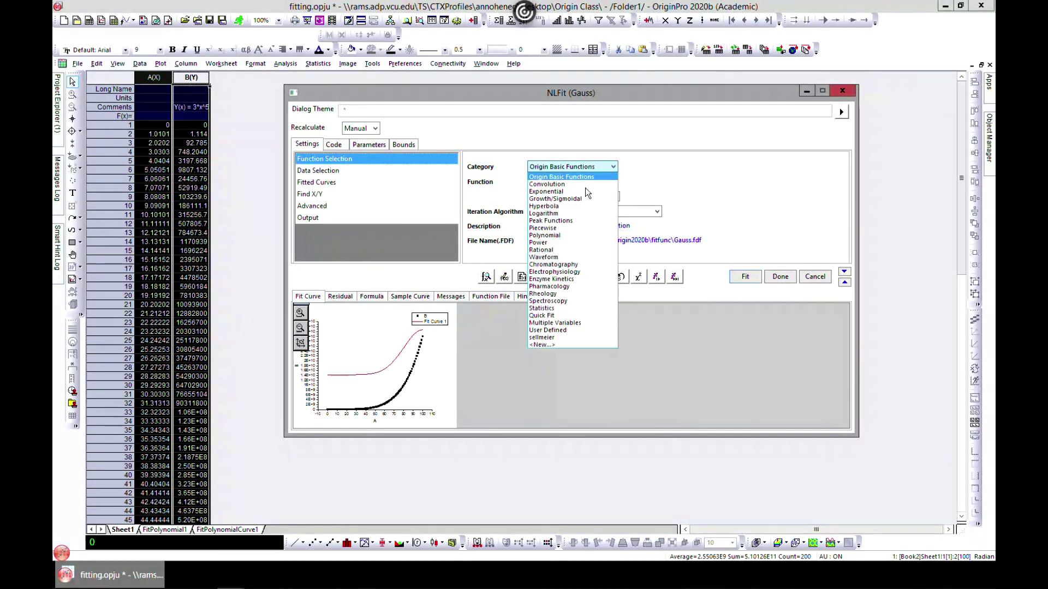
# Set the category to Polynomial and the function to Poly5, keeping Polynomial selected.
pyautogui.click(574, 235)
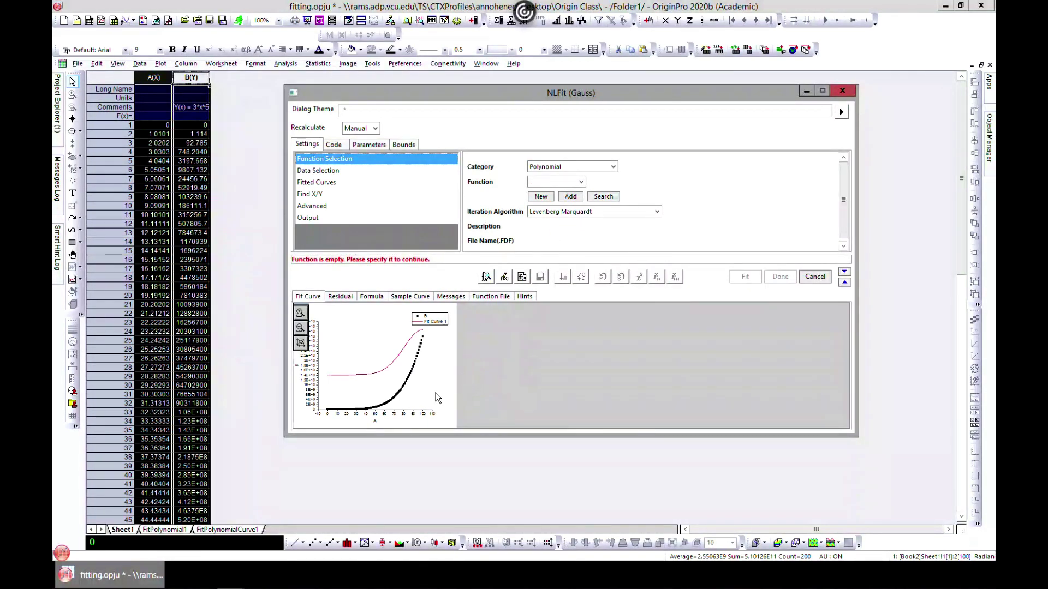
pyautogui.click(573, 184)
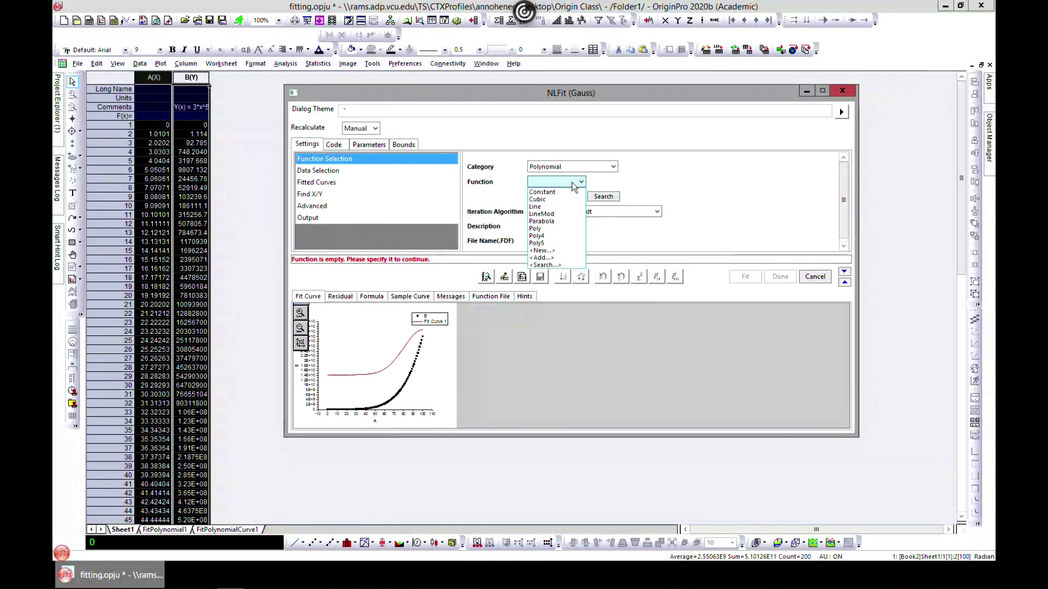
pyautogui.click(556, 244)
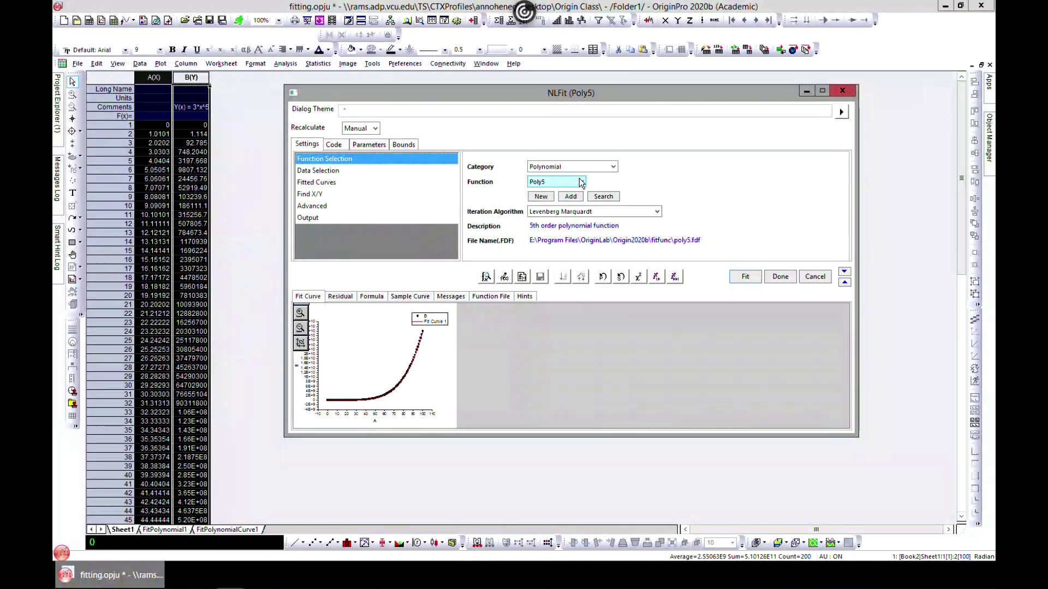
pyautogui.click(599, 167)
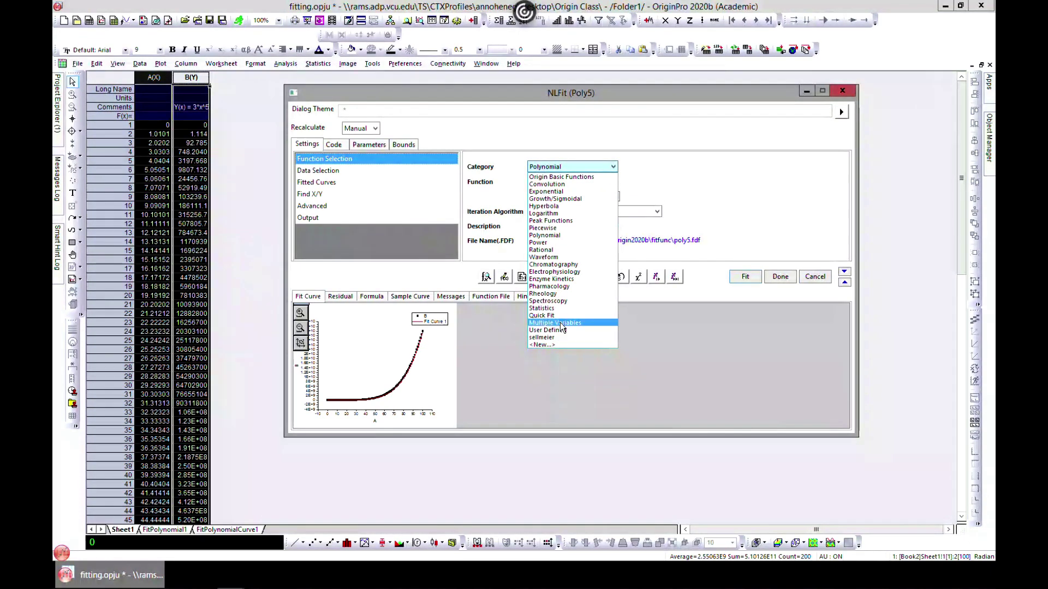
pyautogui.click(690, 199)
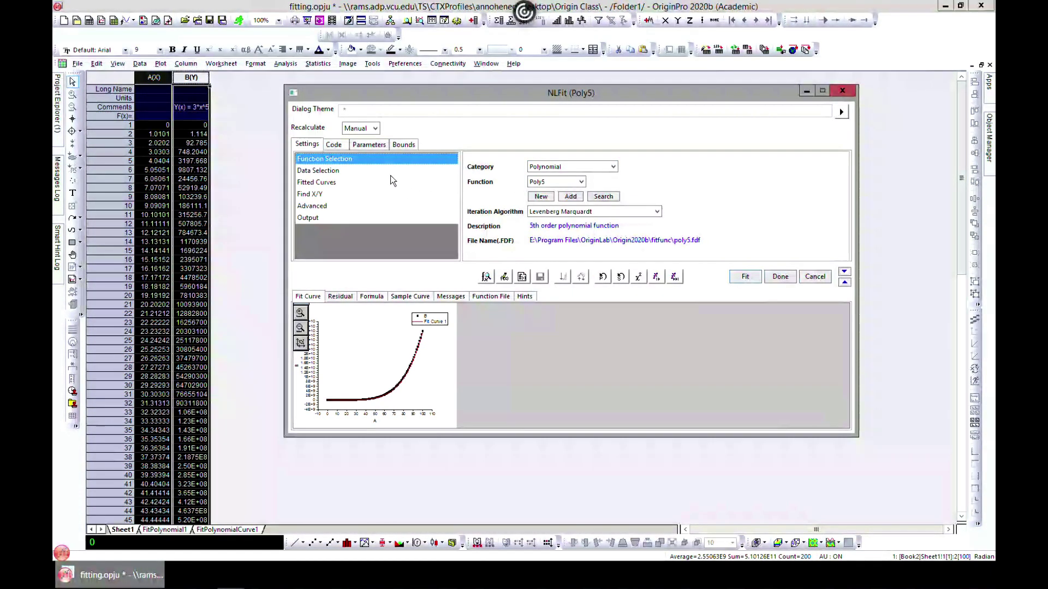
# Review Poly5's formula code, parameter table and bounds, then return to function settings.
pyautogui.click(334, 144)
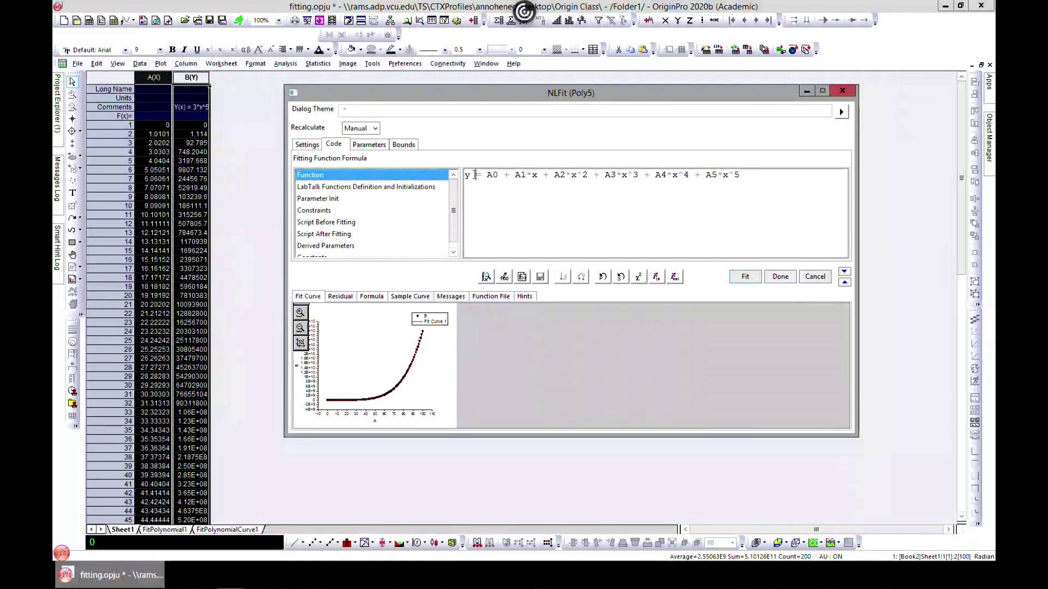
pyautogui.moveTo(474, 175); pyautogui.dragTo(743, 174)
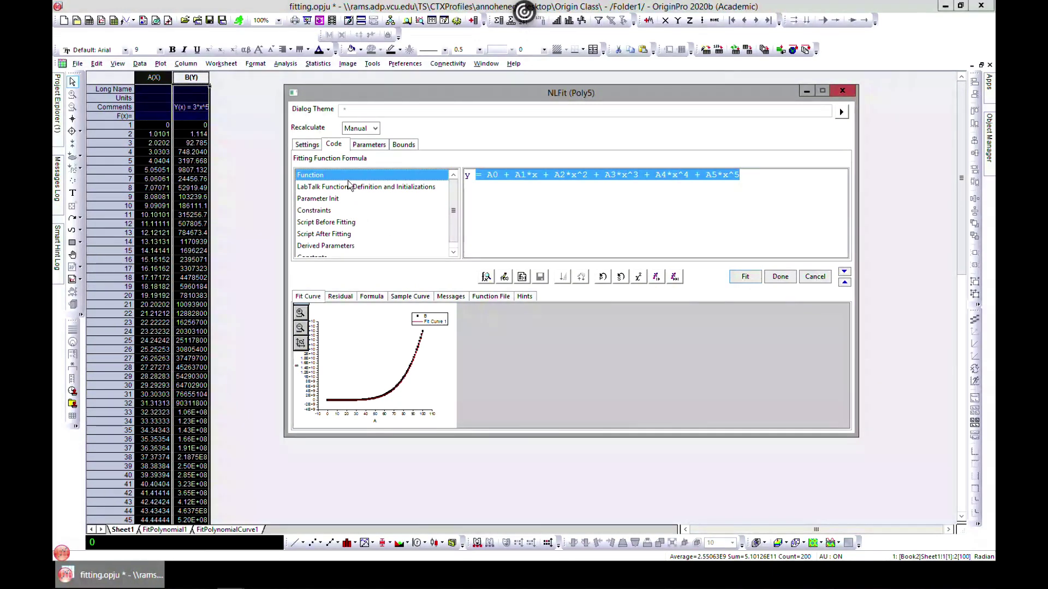
pyautogui.click(364, 146)
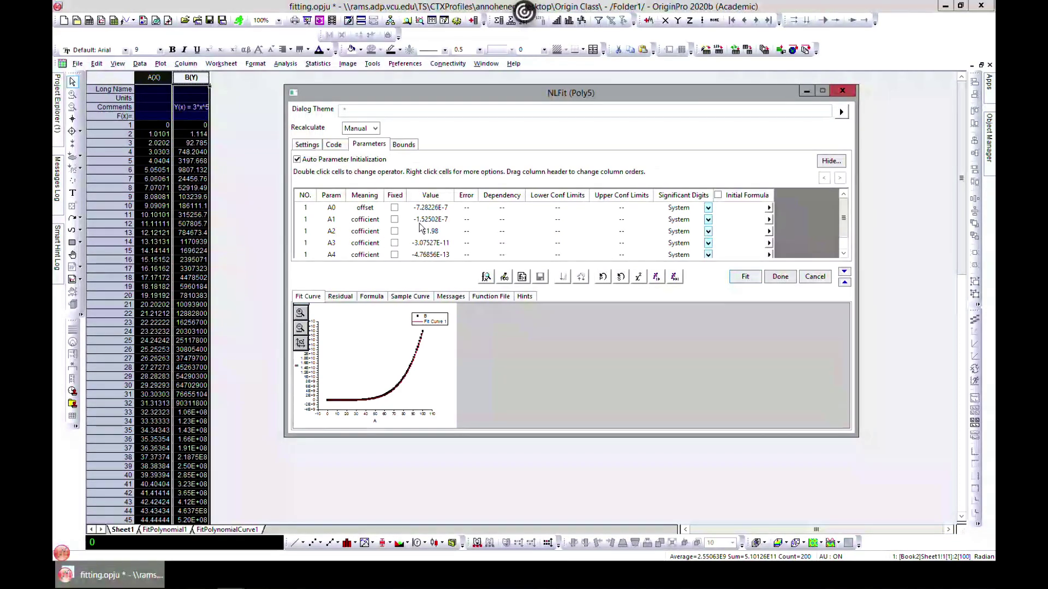
pyautogui.click(331, 146)
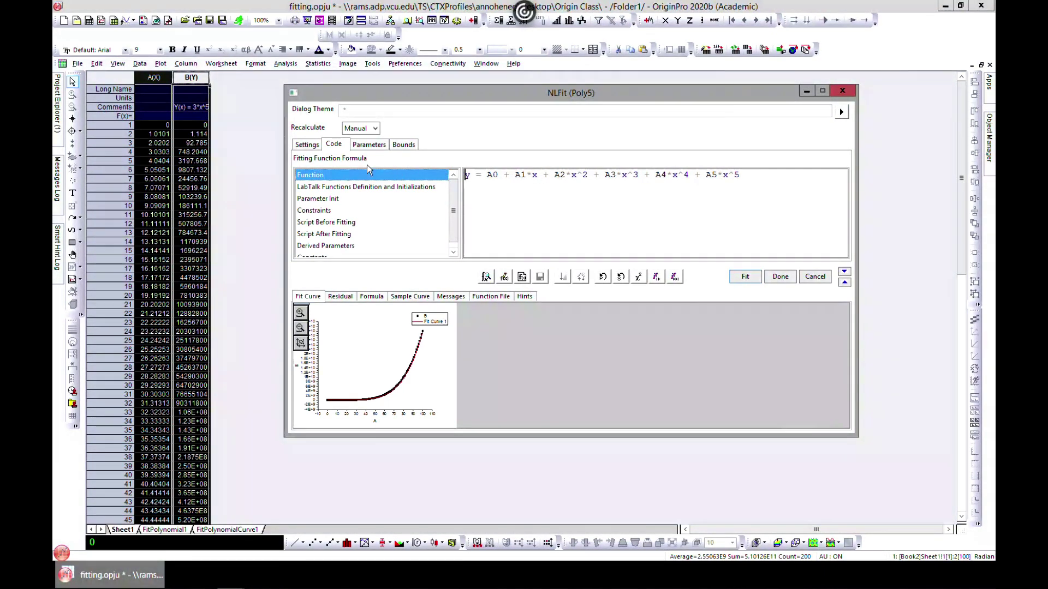
pyautogui.click(368, 144)
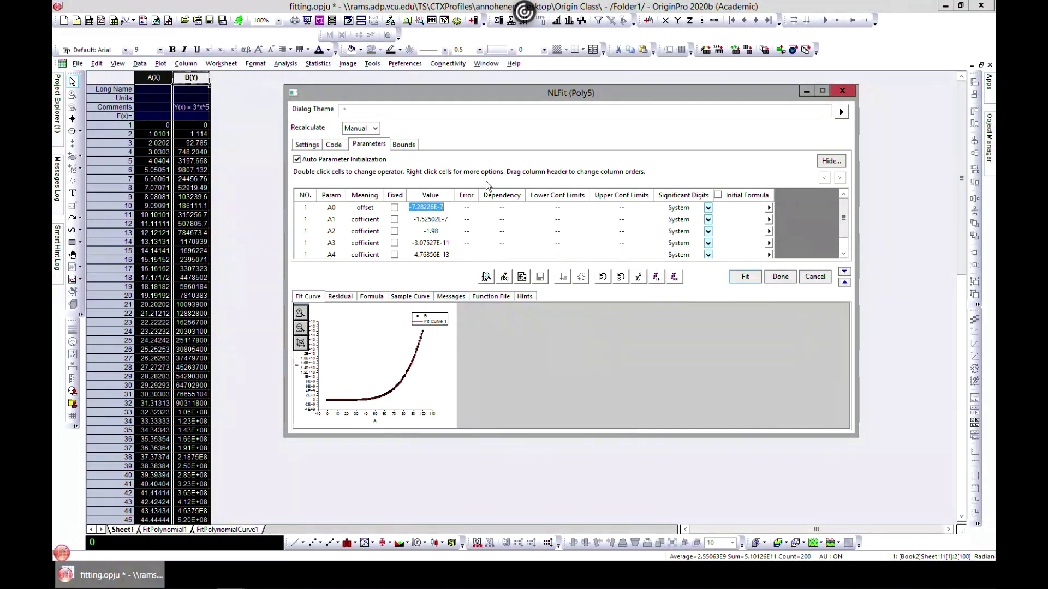
pyautogui.click(404, 146)
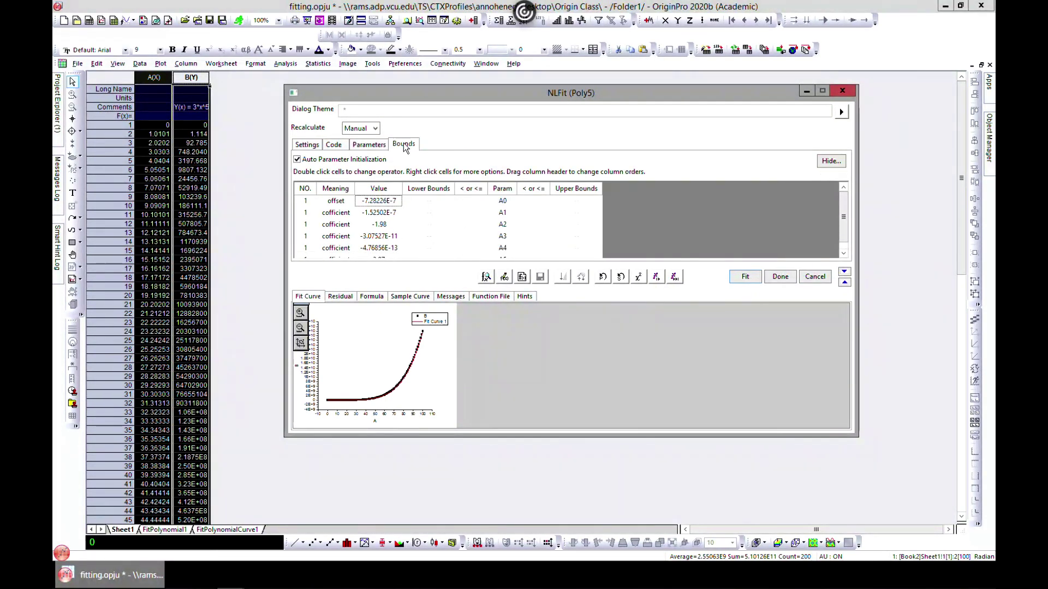
pyautogui.click(318, 145)
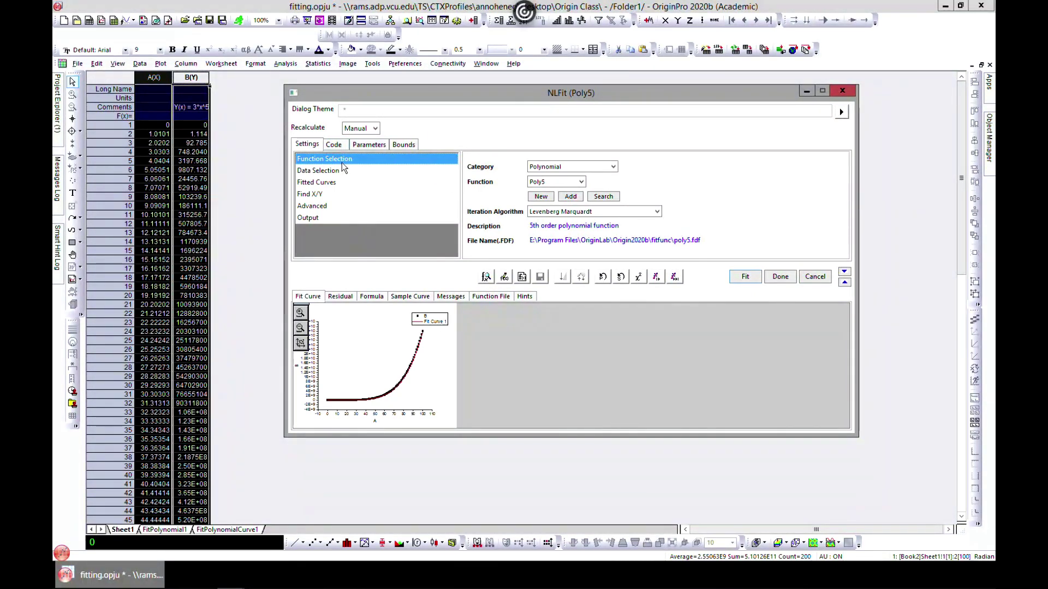
# Browse the fit categories and switch the category to User Defined.
pyautogui.click(611, 167)
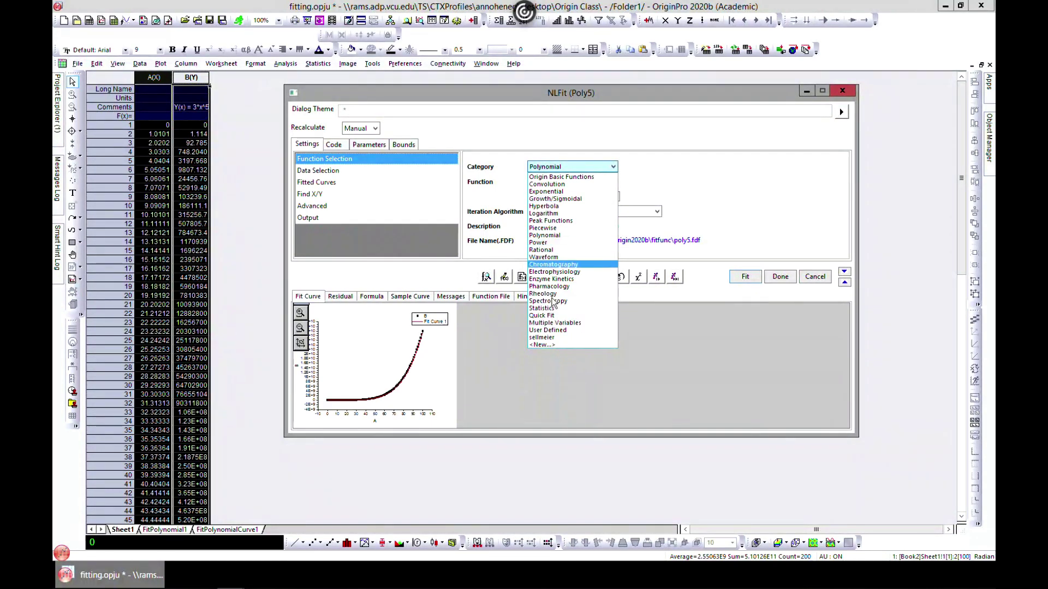
pyautogui.click(419, 372)
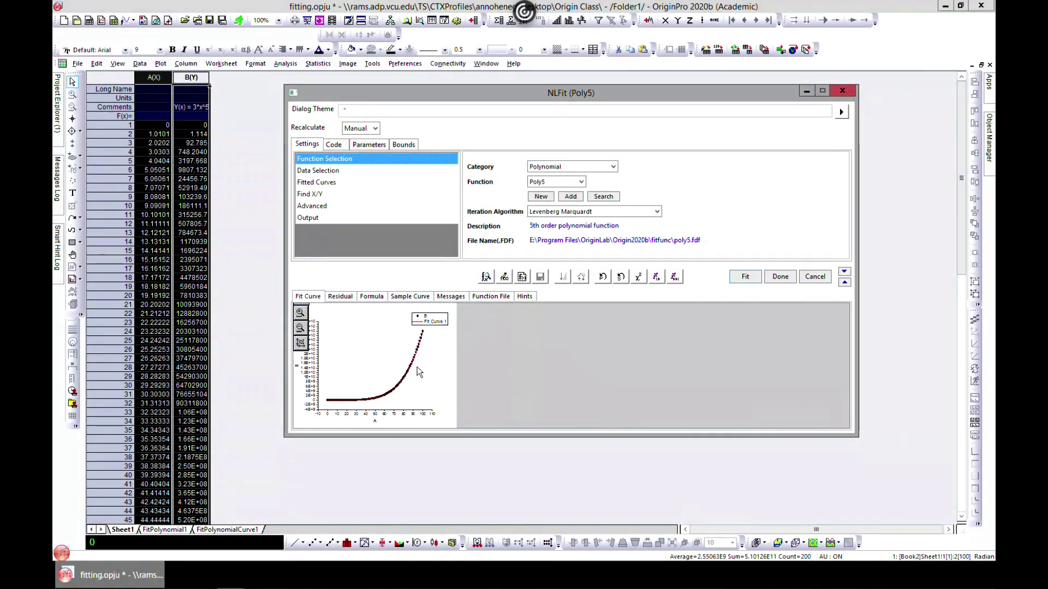
pyautogui.click(582, 166)
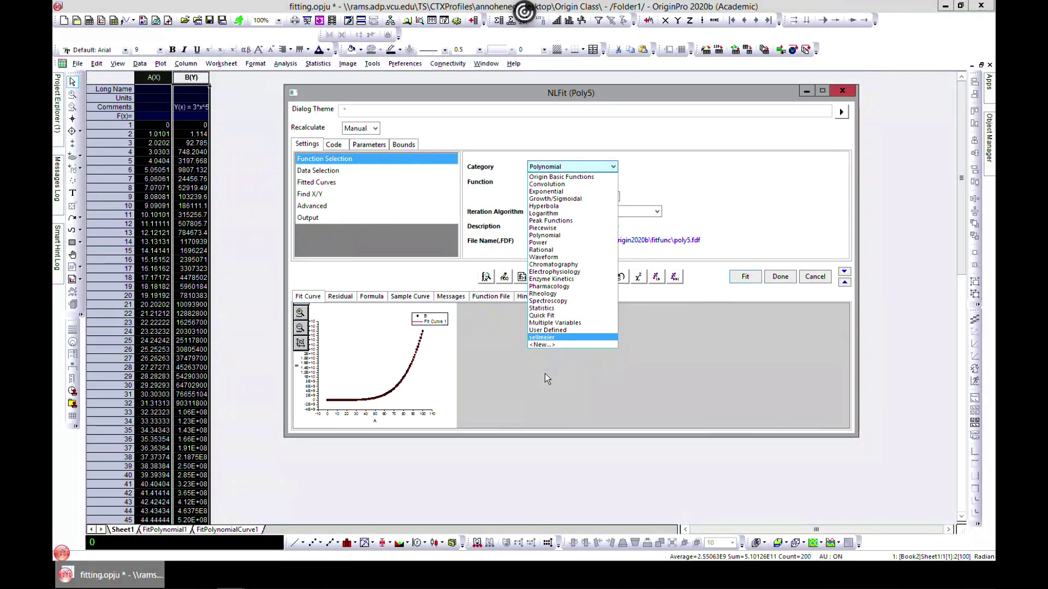
pyautogui.scroll(3, 544, 373)
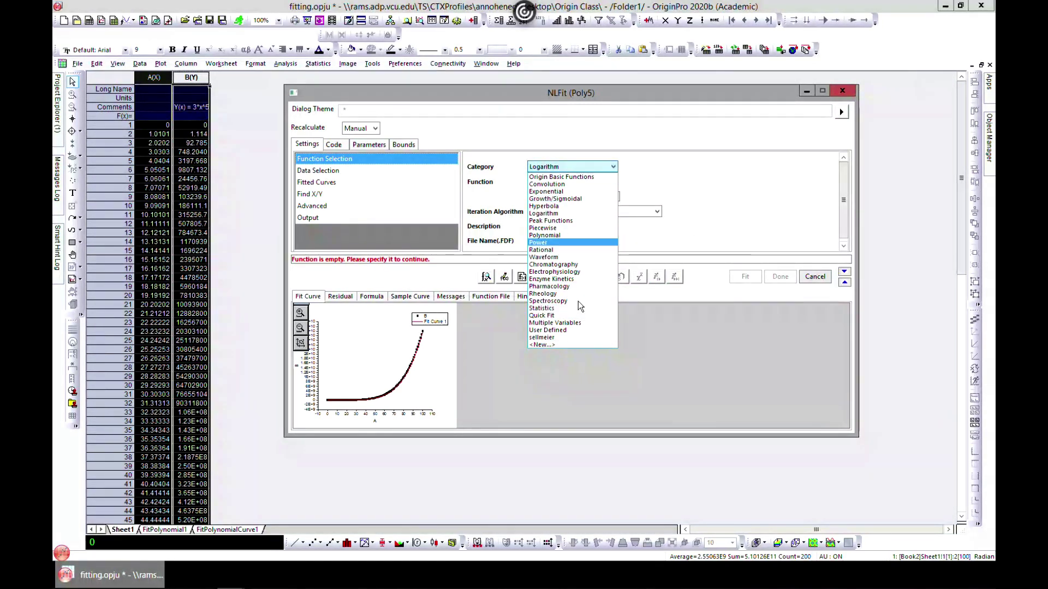
pyautogui.click(674, 176)
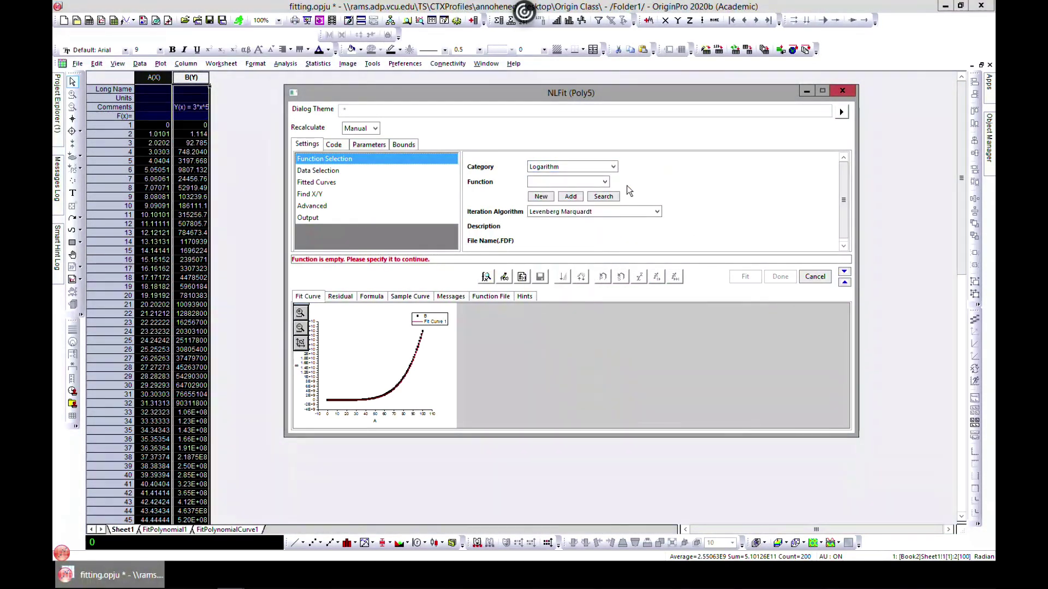
pyautogui.click(603, 171)
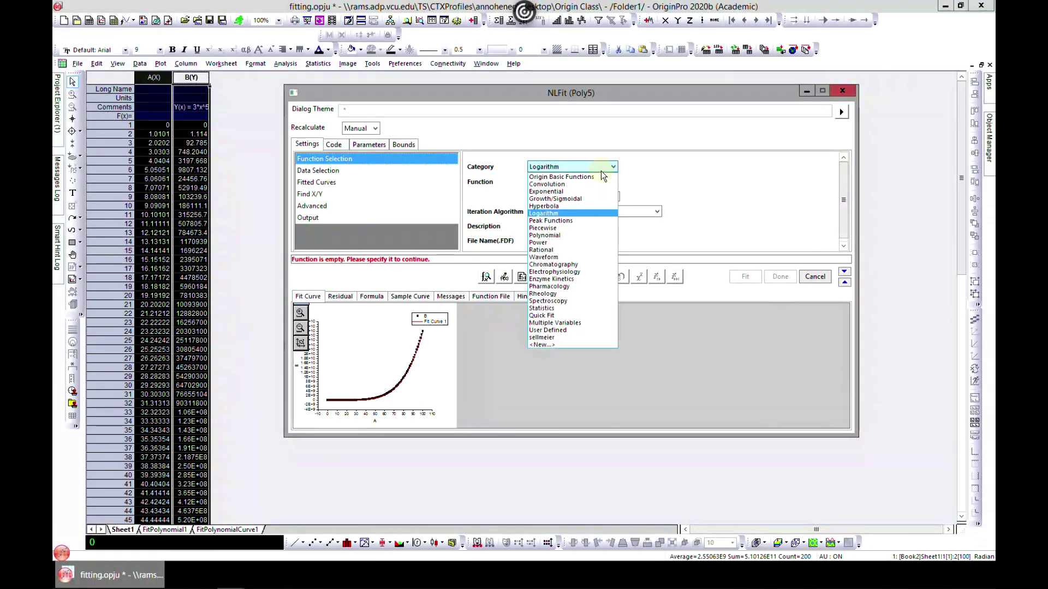
pyautogui.click(565, 332)
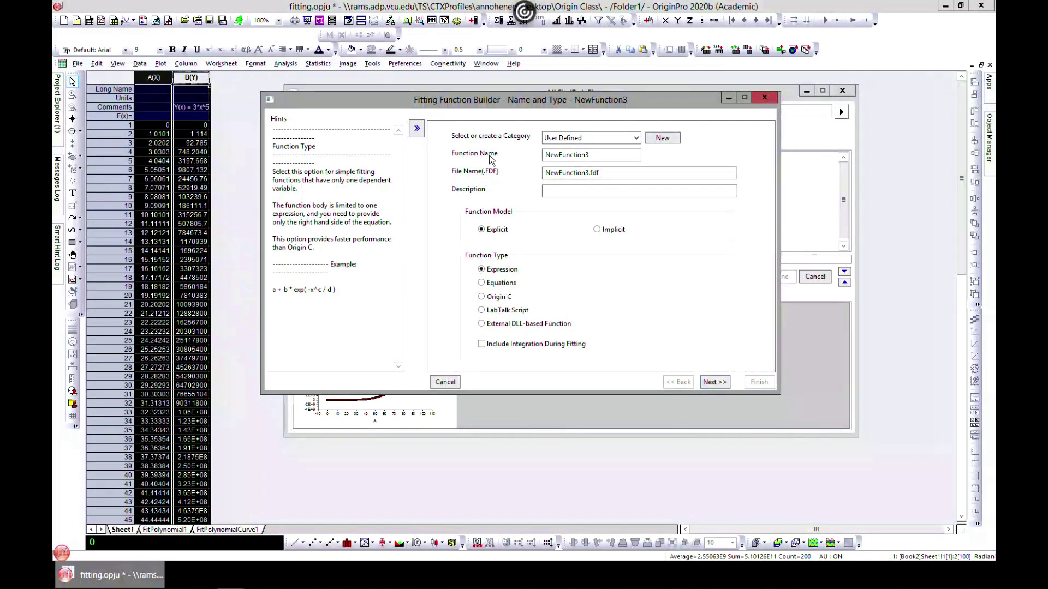
# Name the function FITTING (file FITTING.FDF), keep the Explicit model, and proceed to variables.
pyautogui.click(576, 156)
pyautogui.doubleClick(576, 157)
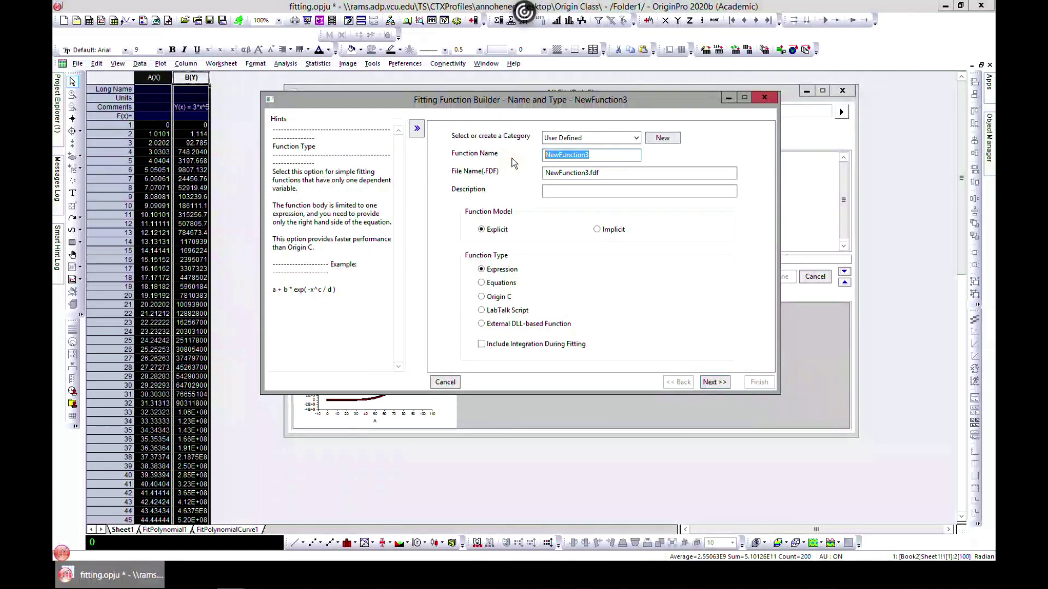
pyautogui.write('FITTI')
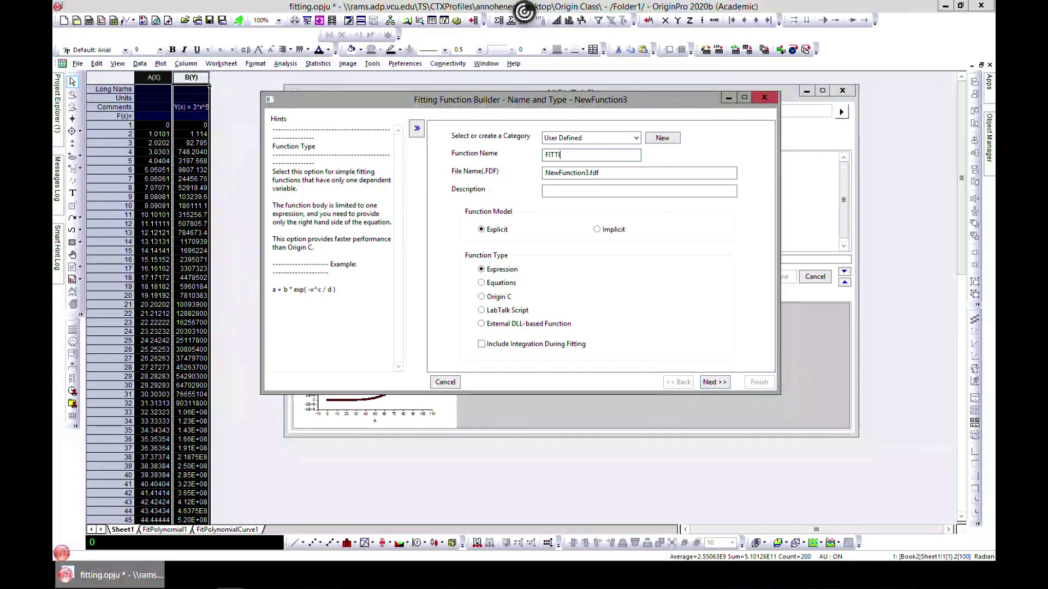
pyautogui.write('NG')
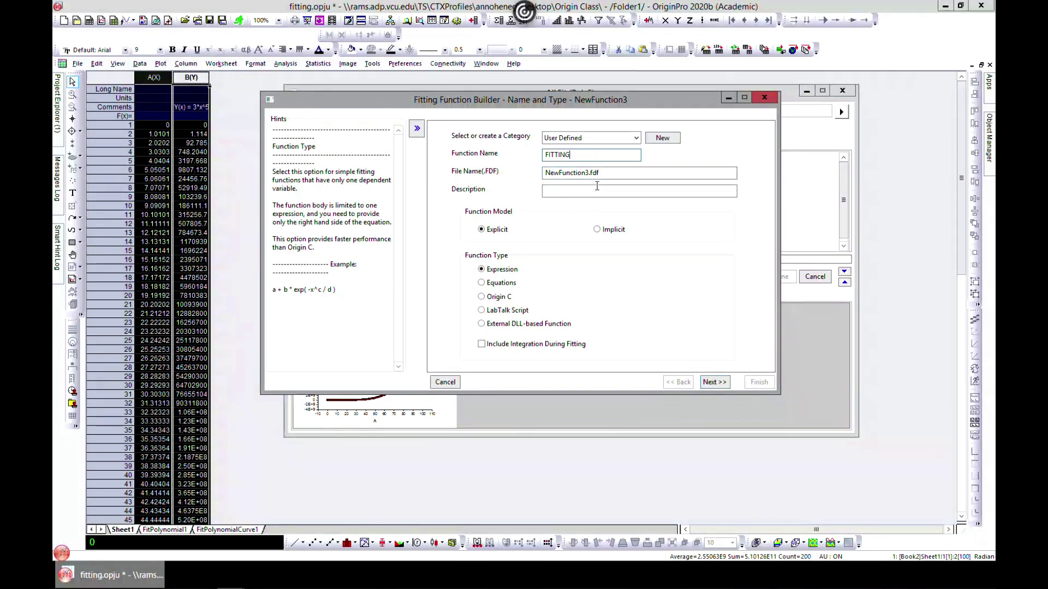
pyautogui.click(580, 173)
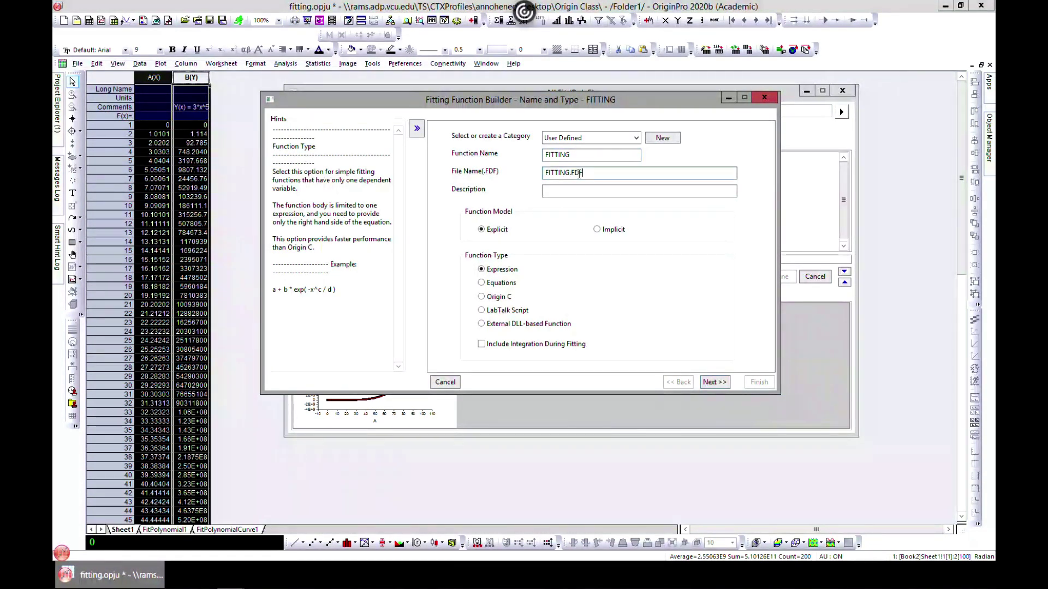
pyautogui.moveTo(571, 174); pyautogui.dragTo(553, 218)
pyautogui.click(584, 191)
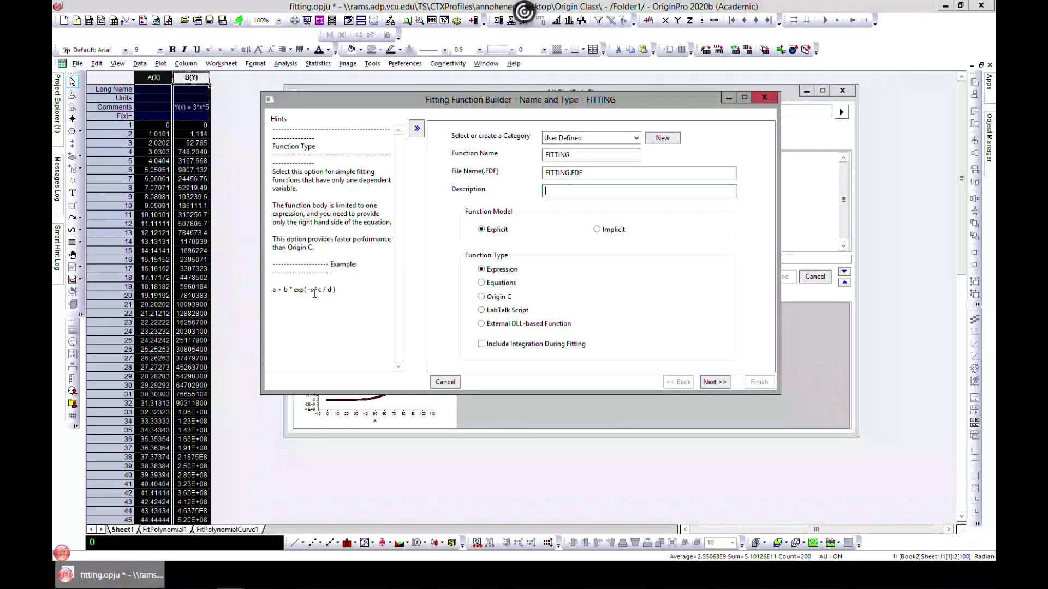
pyautogui.click(597, 230)
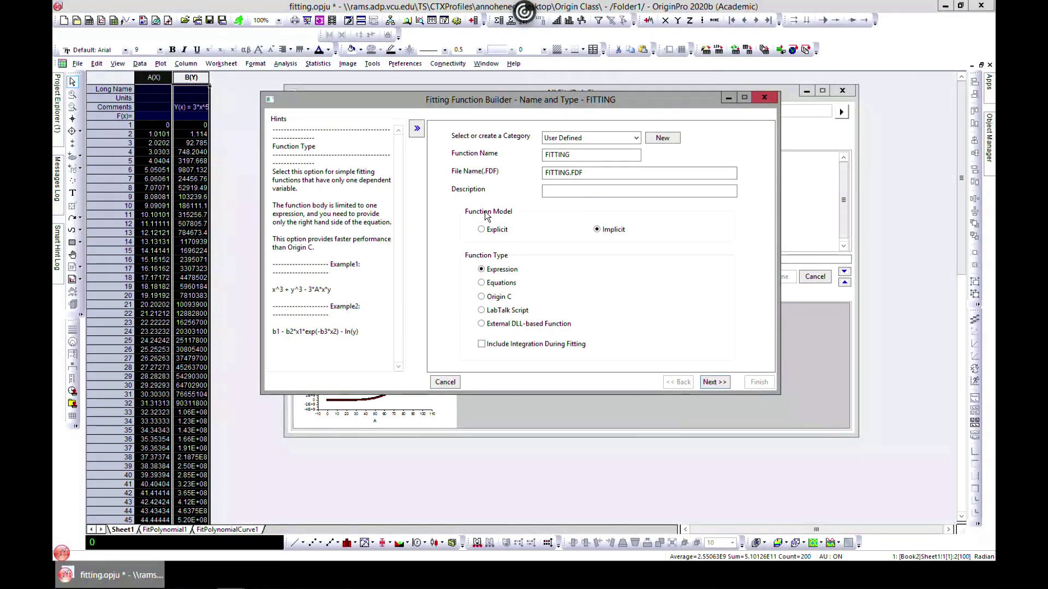
pyautogui.click(482, 229)
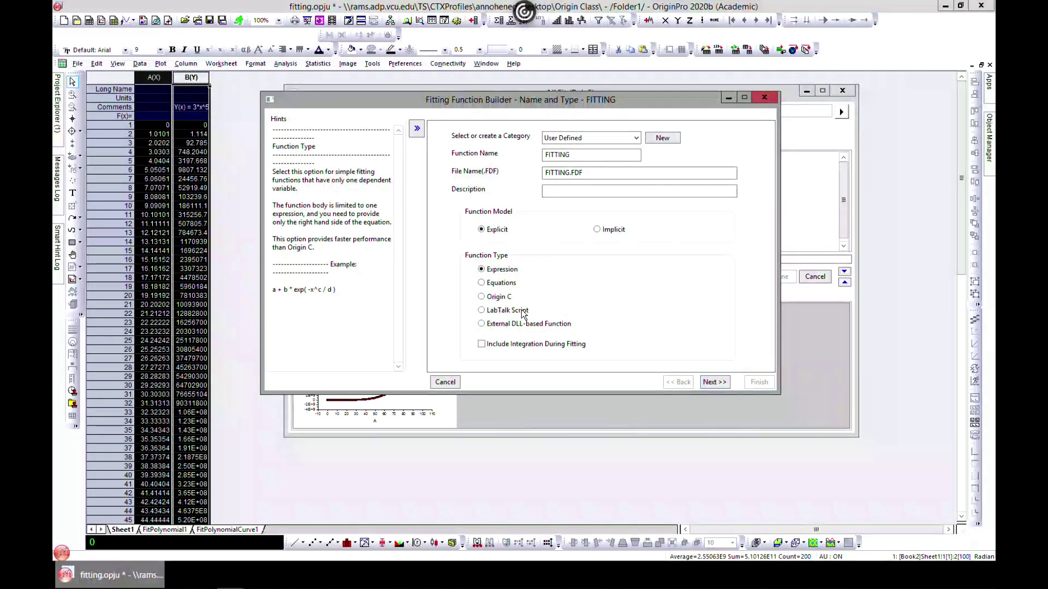
pyautogui.click(712, 382)
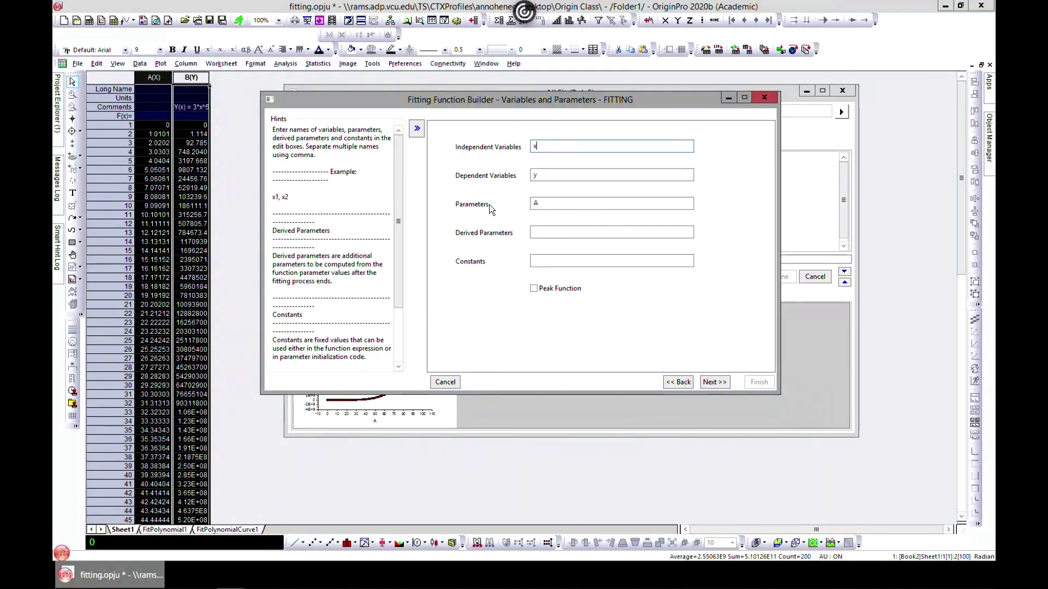
# Replace parameter A with b and continue to the Expression Function page.
pyautogui.doubleClick(545, 204)
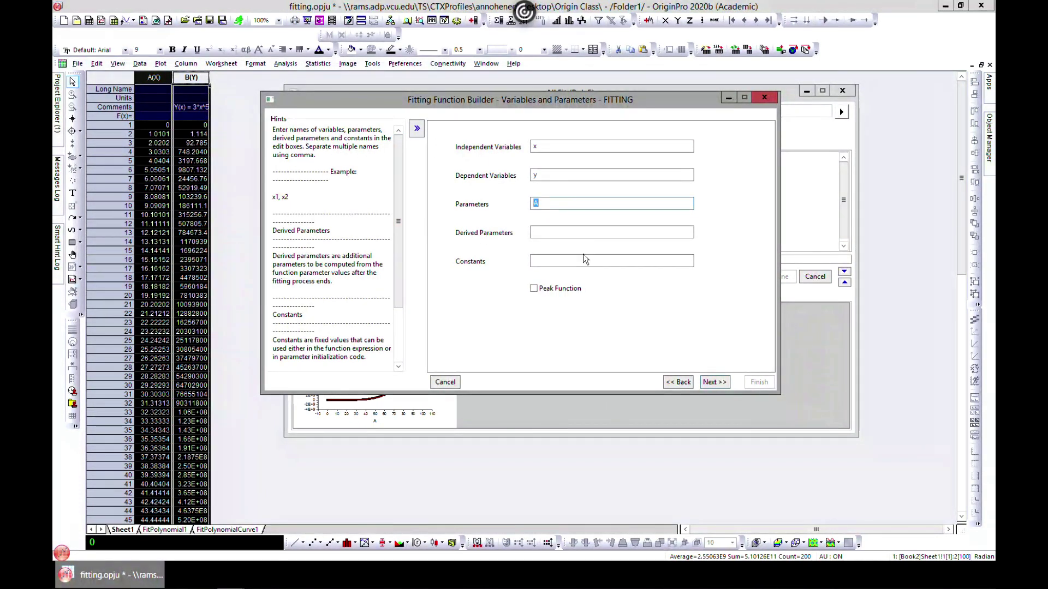
pyautogui.write('B')
pyautogui.press('BackSpace')
pyautogui.click(712, 383)
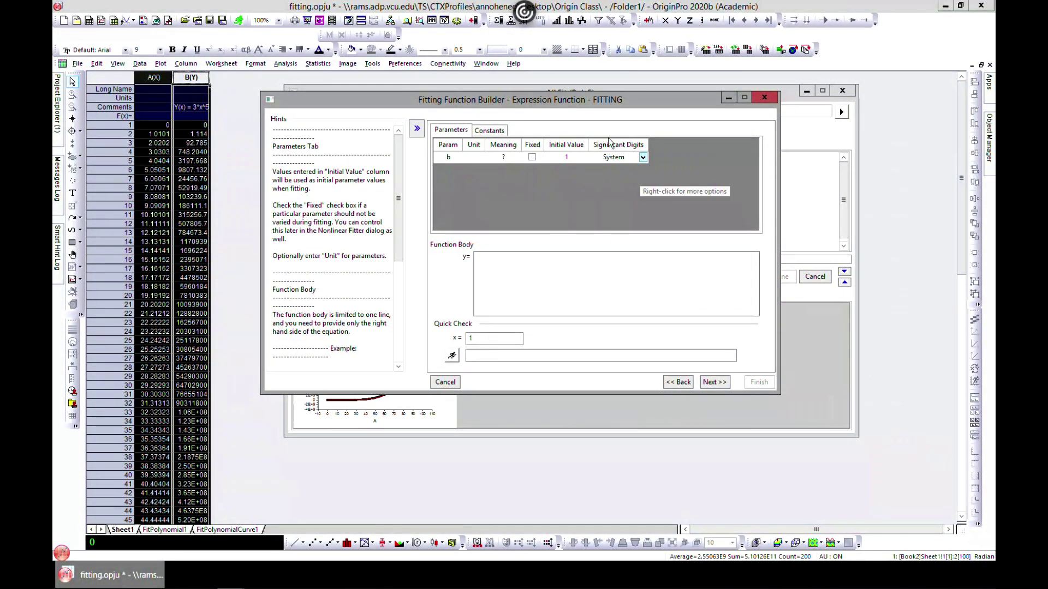
# Set the initial value of parameter b to 1.
pyautogui.click(489, 130)
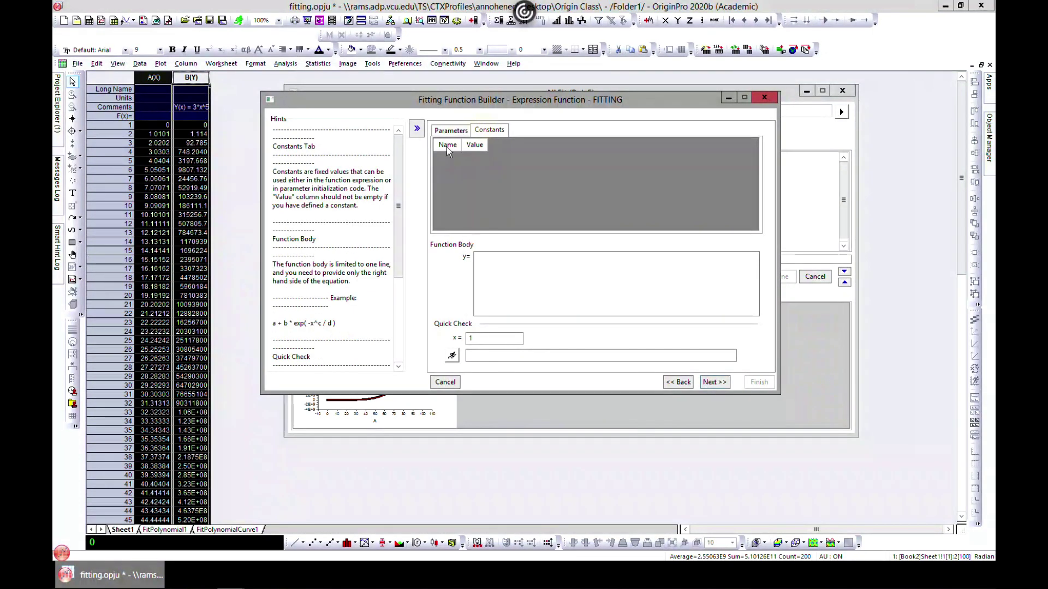
pyautogui.click(445, 132)
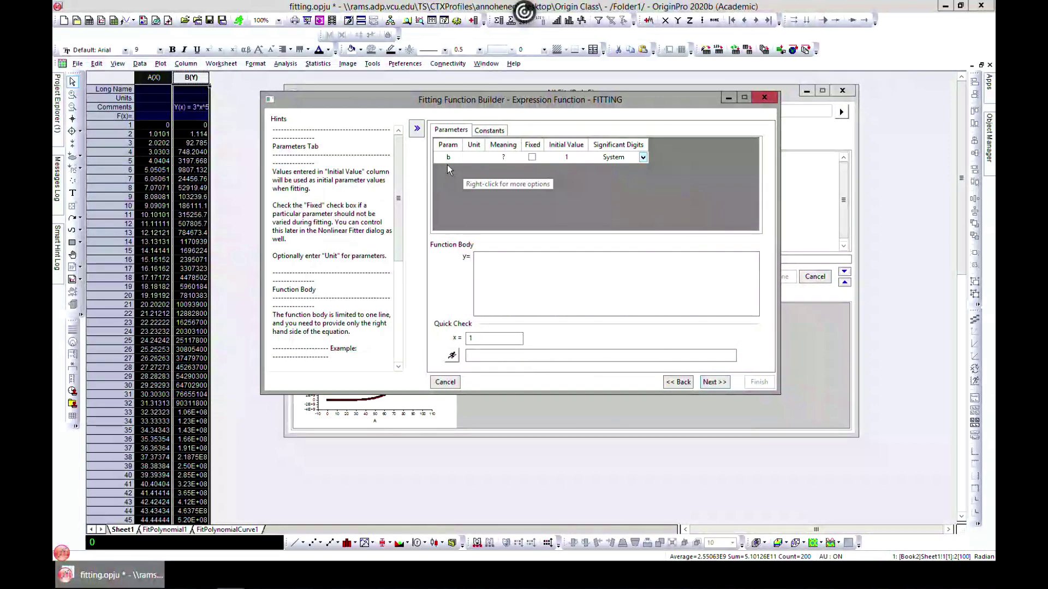
pyautogui.click(567, 156)
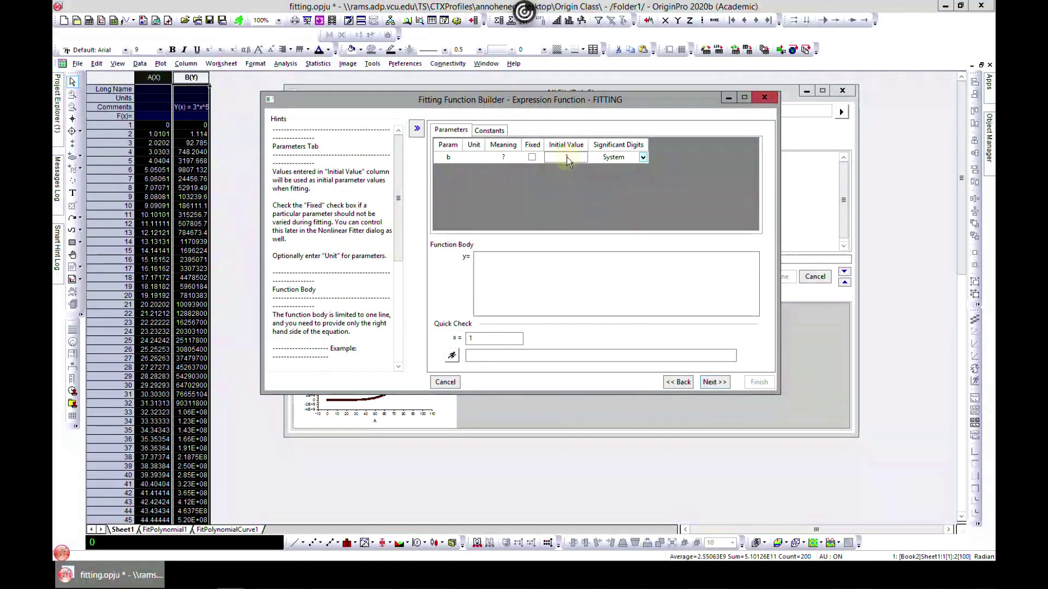
pyautogui.write('1')
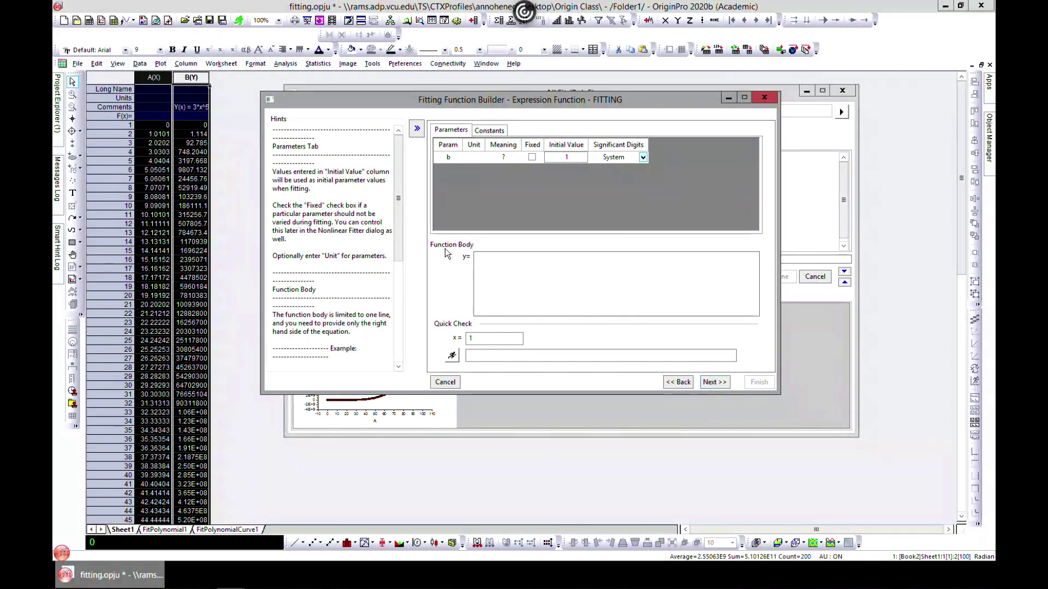
# Enter the function body b*x^5 and Quick Check it at x = 21, giving y = 4084101.
pyautogui.click(494, 271)
pyautogui.write('x^5')
pyautogui.click(451, 355)
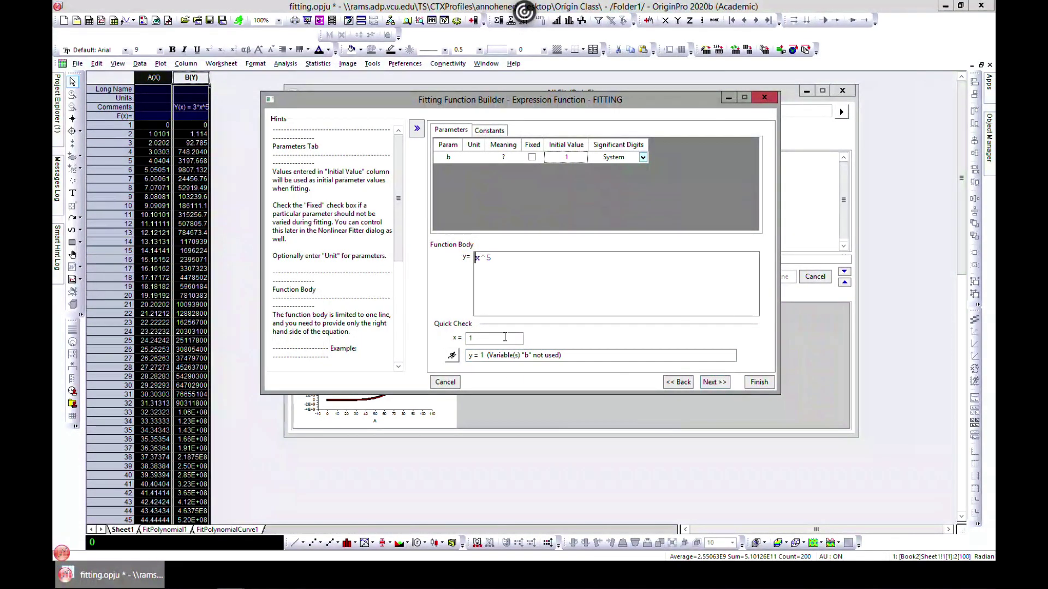
pyautogui.click(451, 356)
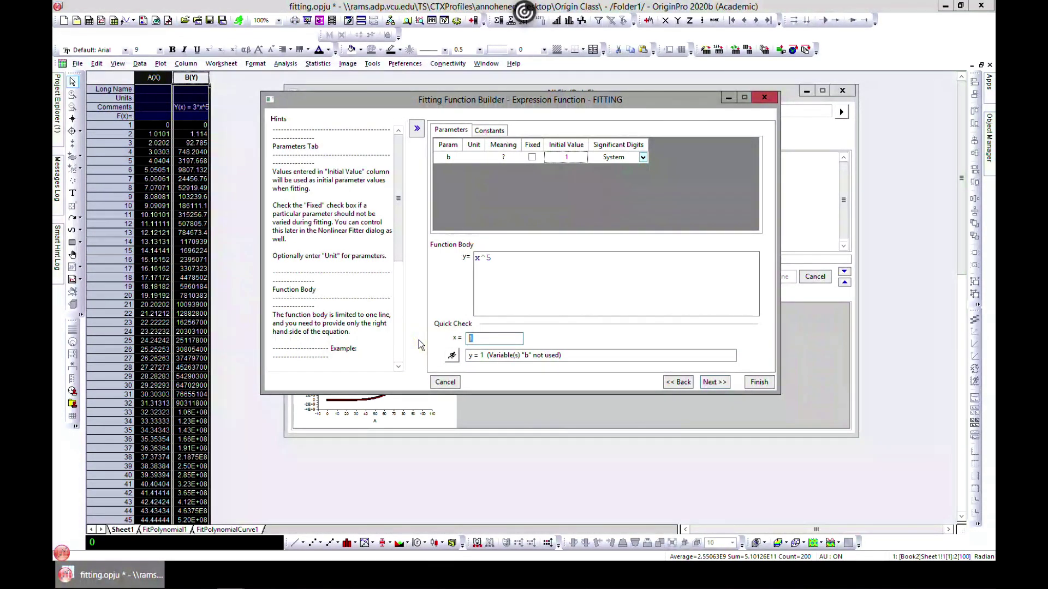
pyautogui.write('21')
pyautogui.click(452, 356)
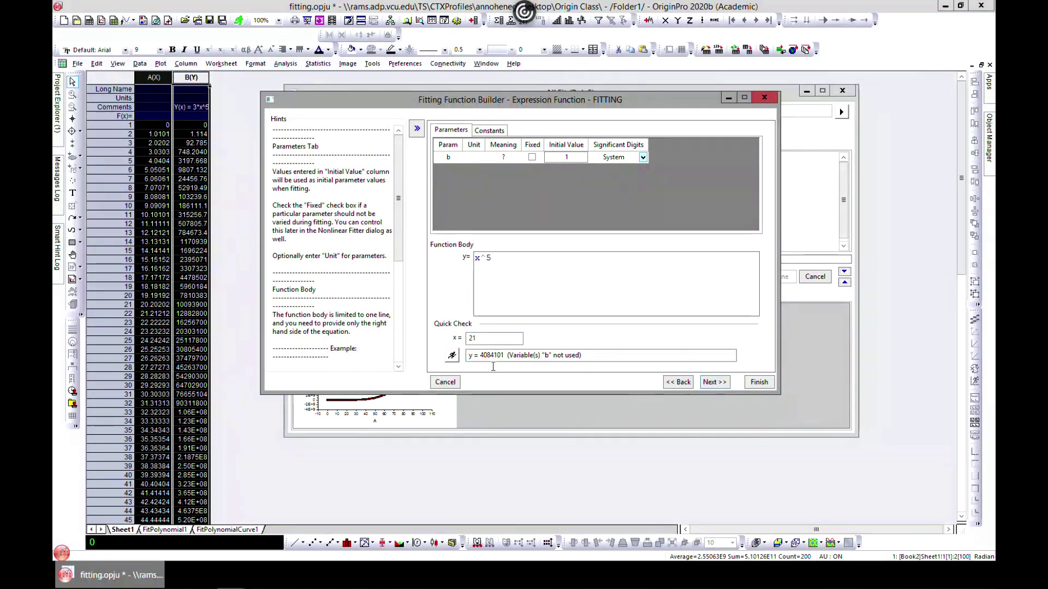
pyautogui.click(476, 260)
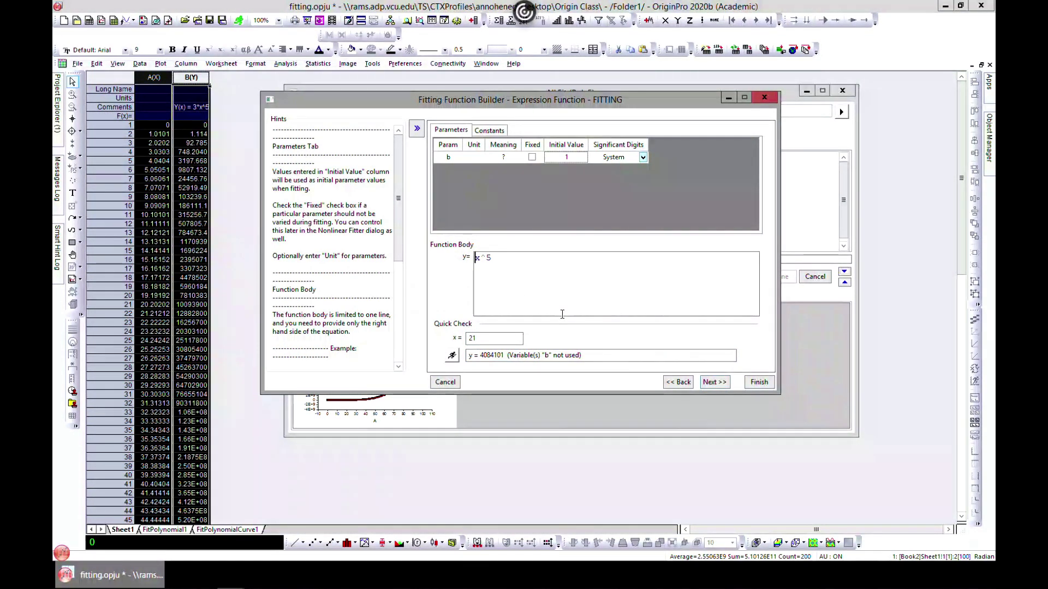
pyautogui.write('b*')
pyautogui.click(452, 355)
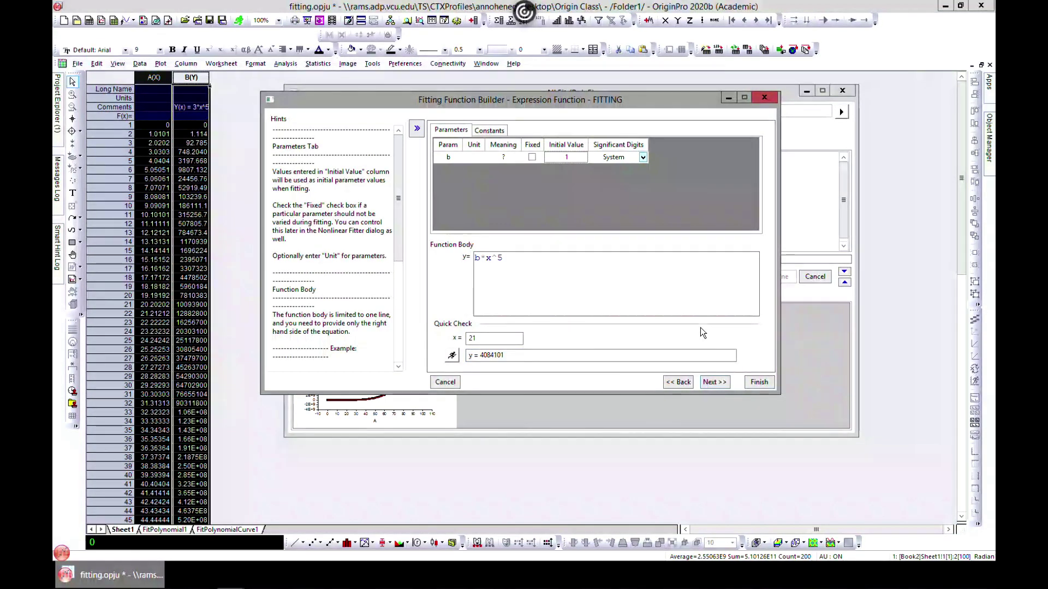
# Skip past the initialization and bounds pages and finish, loading FITTING (User) into NLFit.
pyautogui.click(715, 383)
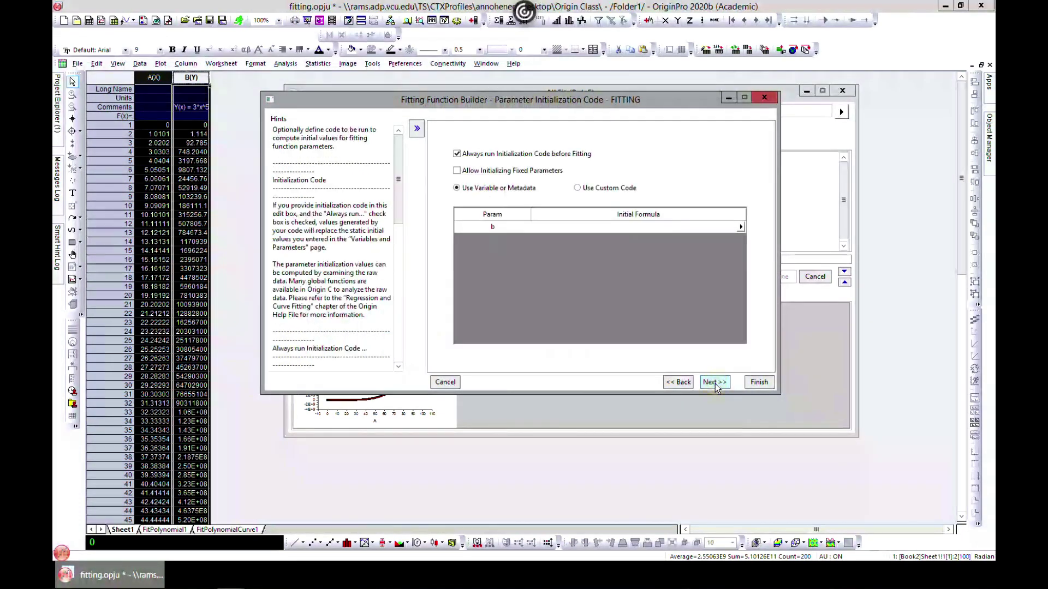
pyautogui.click(715, 383)
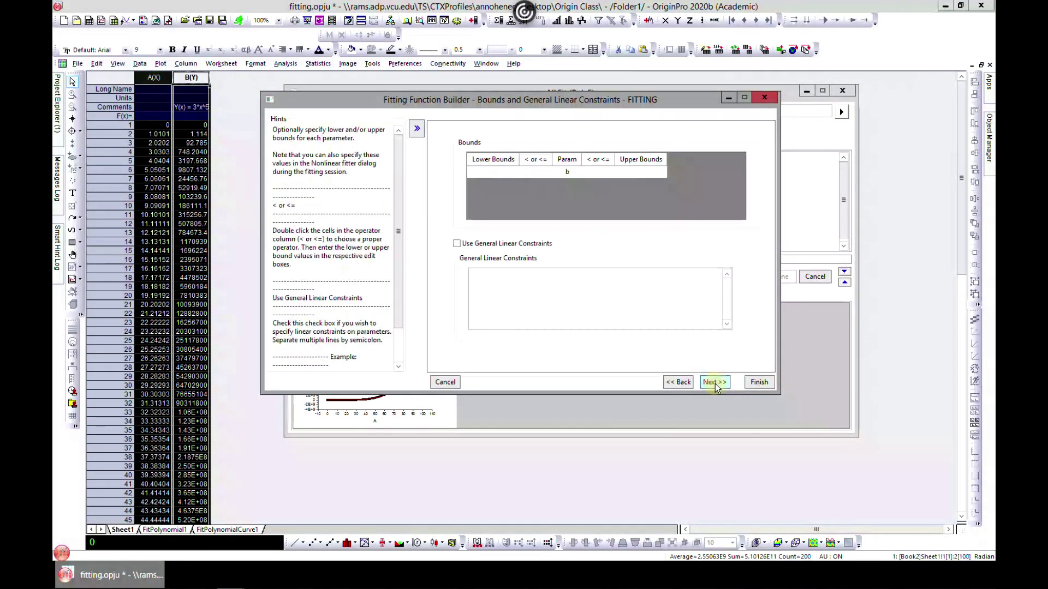
pyautogui.click(758, 382)
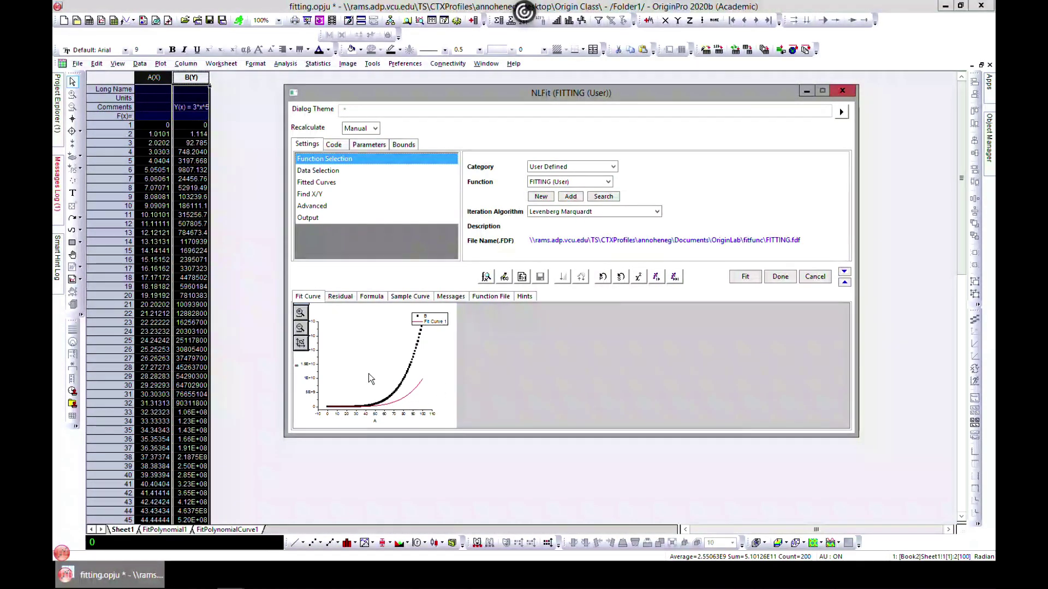
# Review the b*x^5 formula code and set parameter b's initial value to 3.
pyautogui.click(334, 145)
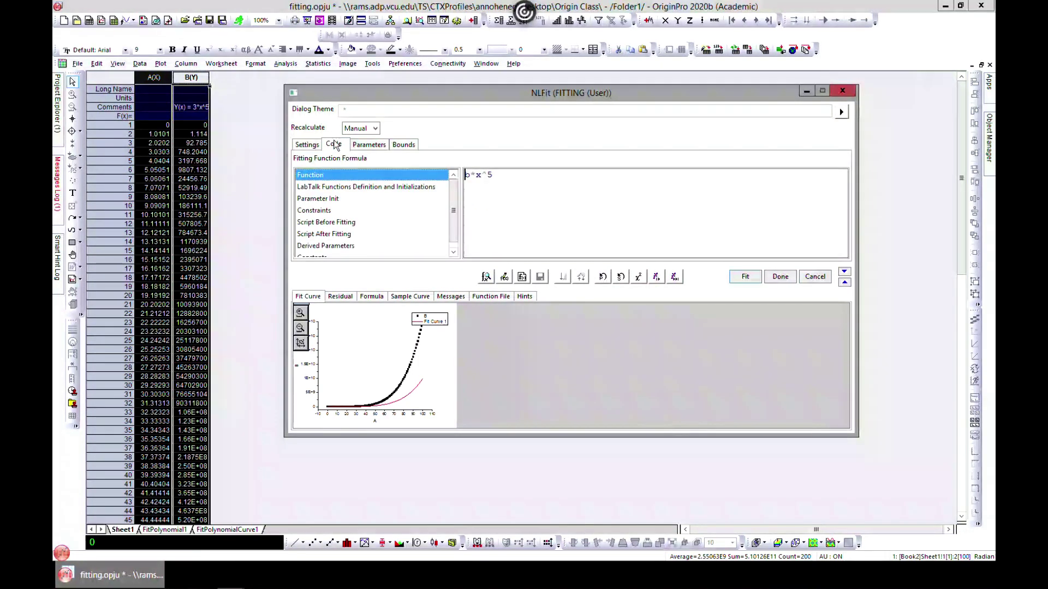
pyautogui.click(501, 173)
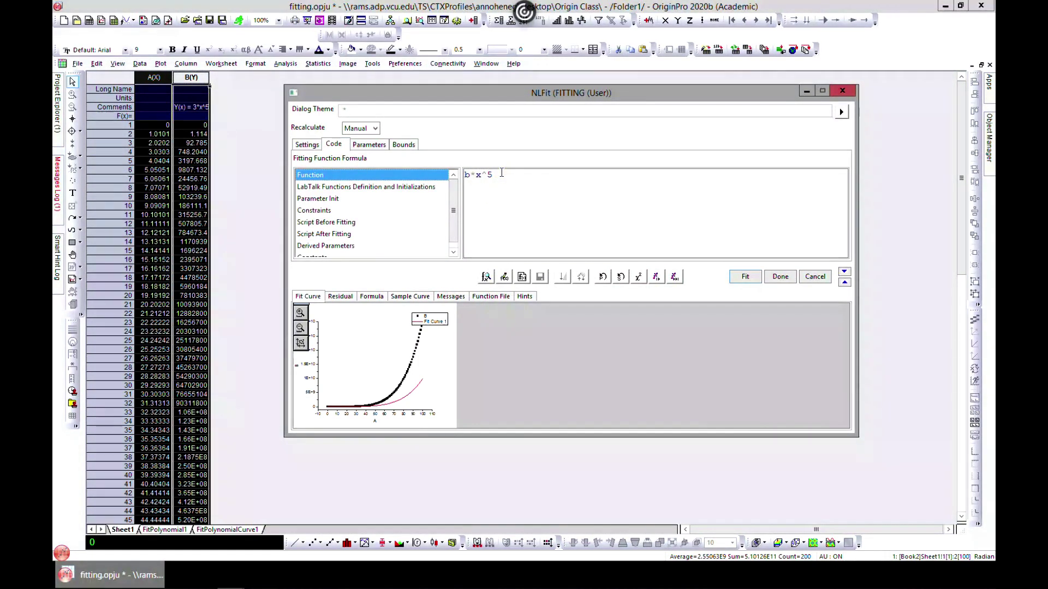
pyautogui.click(368, 145)
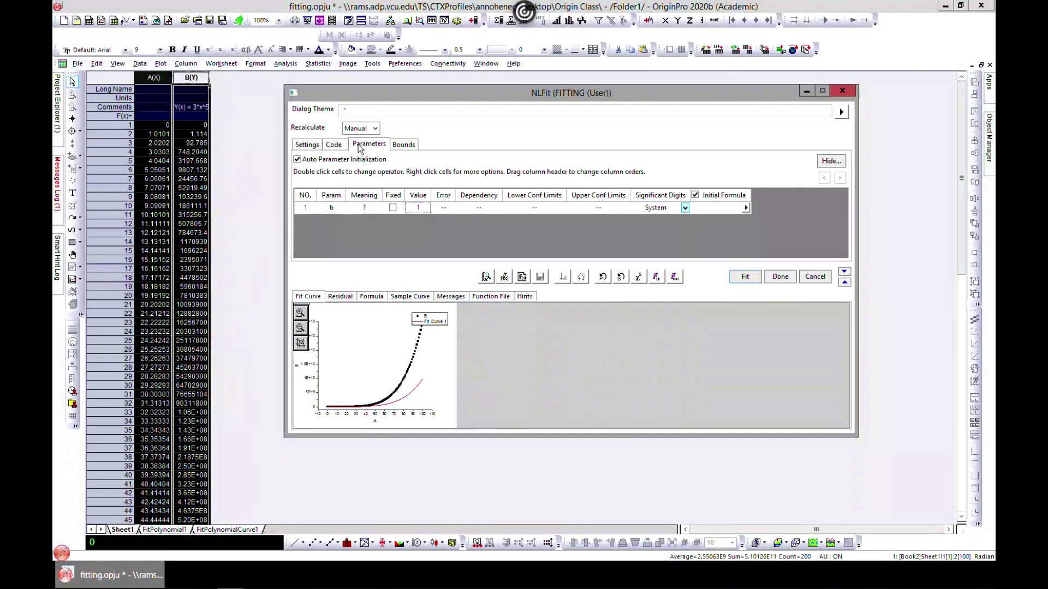
pyautogui.click(420, 210)
pyautogui.click(439, 231)
# Confirm b has no bounds and enlarge the steep part of the fit preview curve.
pyautogui.click(399, 146)
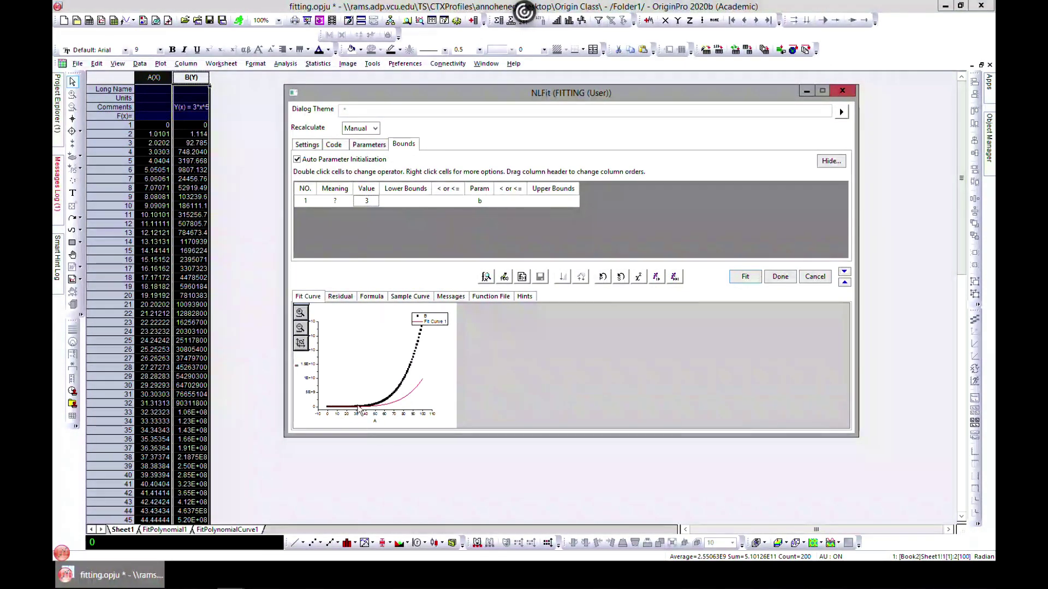
pyautogui.click(300, 313)
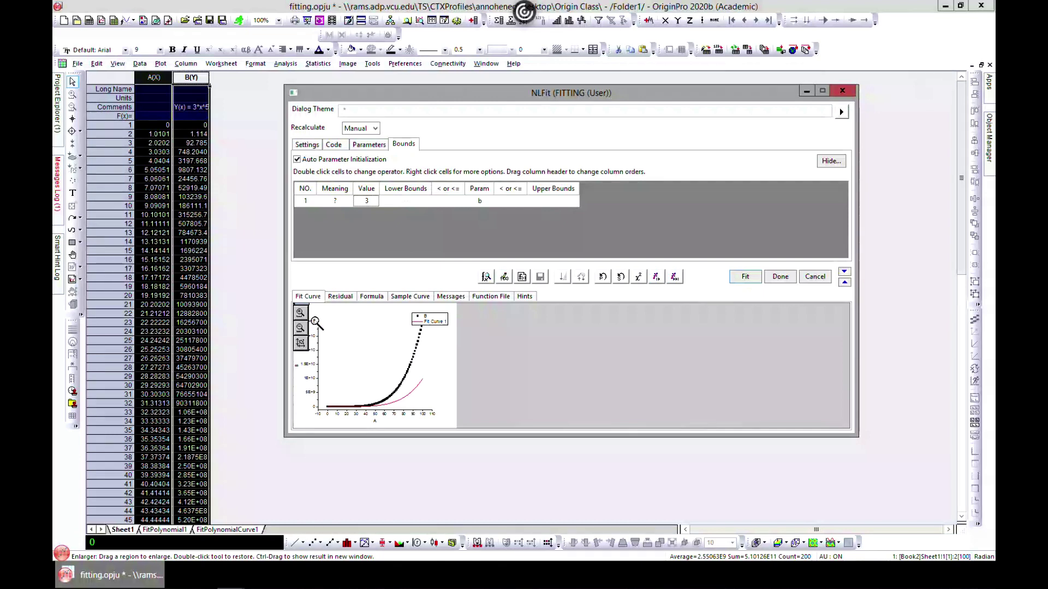
pyautogui.moveTo(356, 338); pyautogui.dragTo(441, 414)
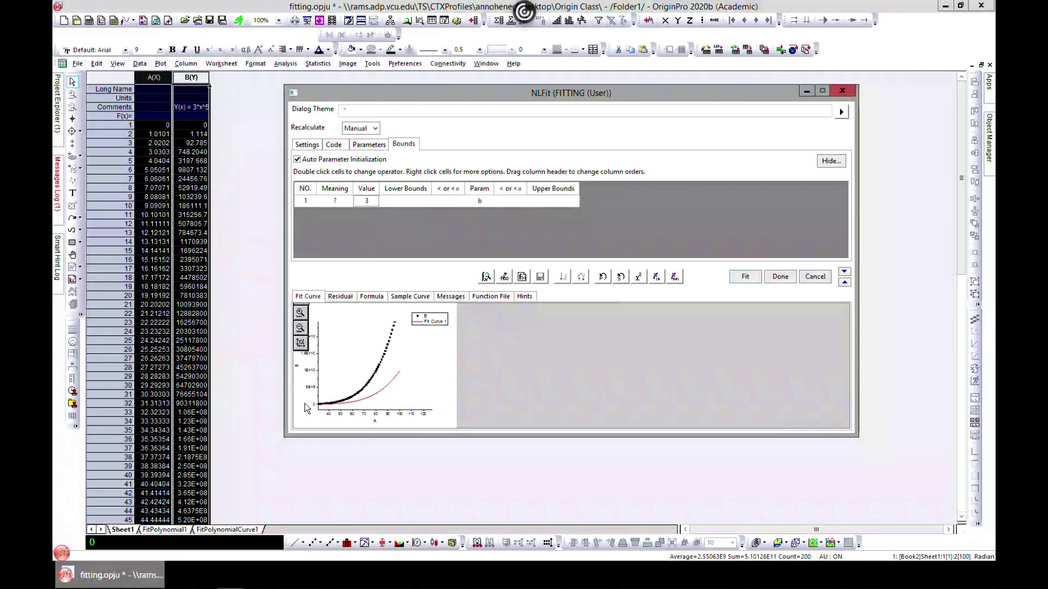
# Run the b*x^5 fit, view the FitNL1 fitted-curve graph full size, then return to Sheet1.
pyautogui.click(743, 278)
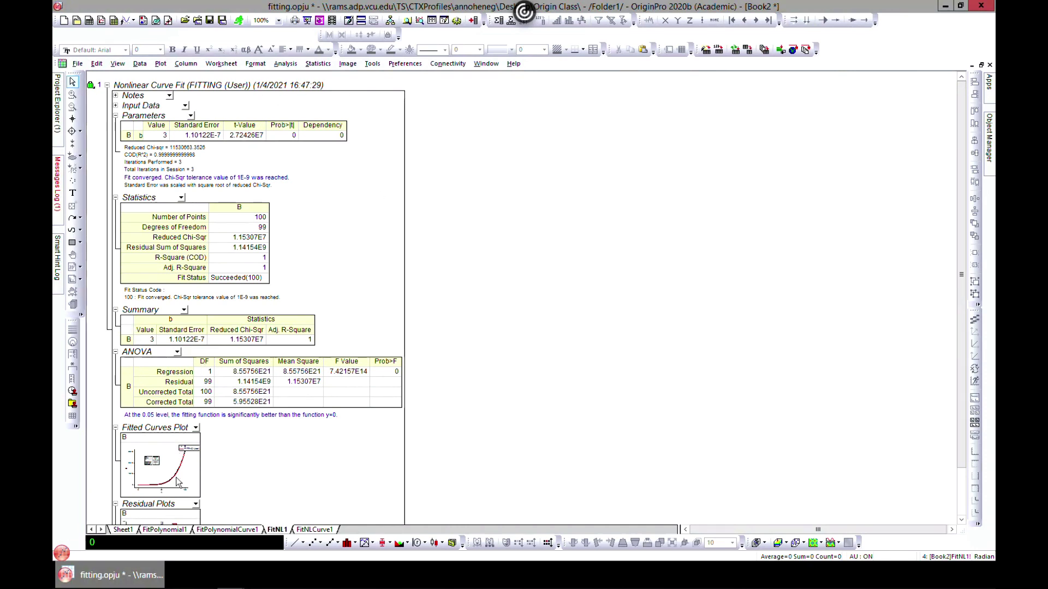
pyautogui.click(178, 481)
pyautogui.doubleClick(177, 481)
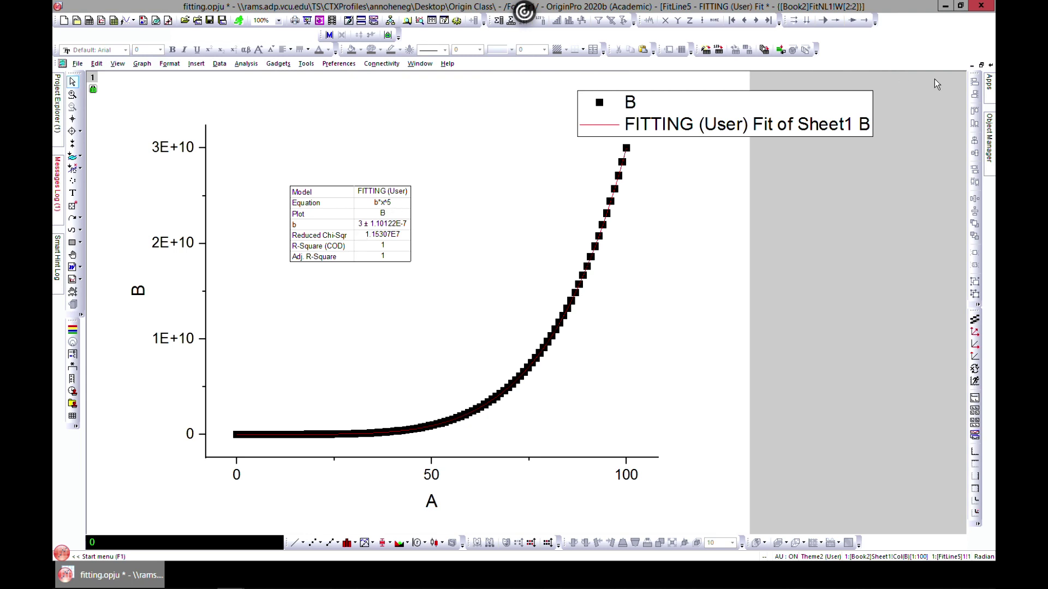
pyautogui.click(990, 66)
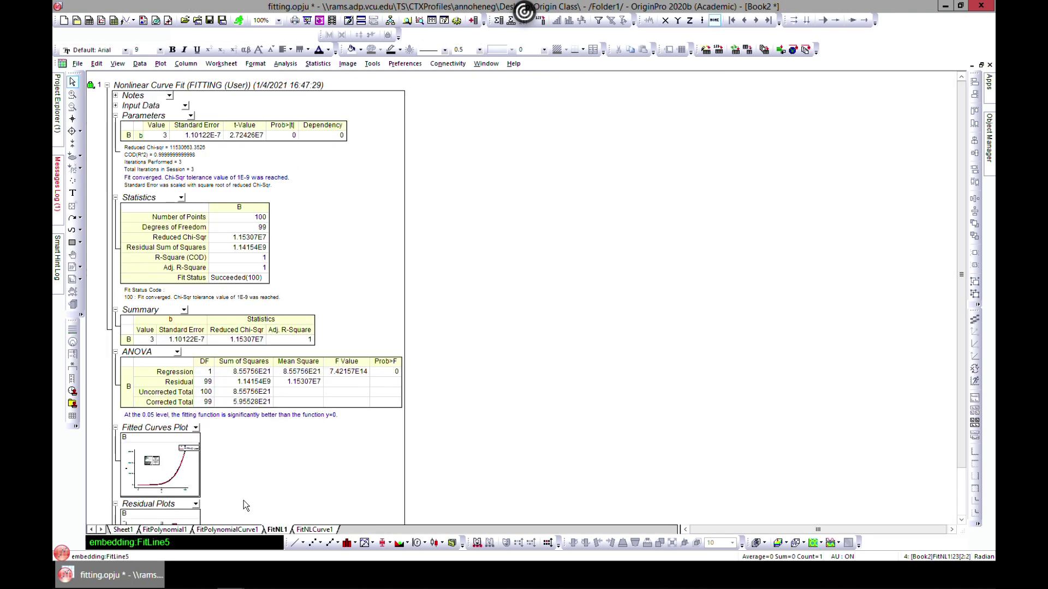
pyautogui.click(123, 529)
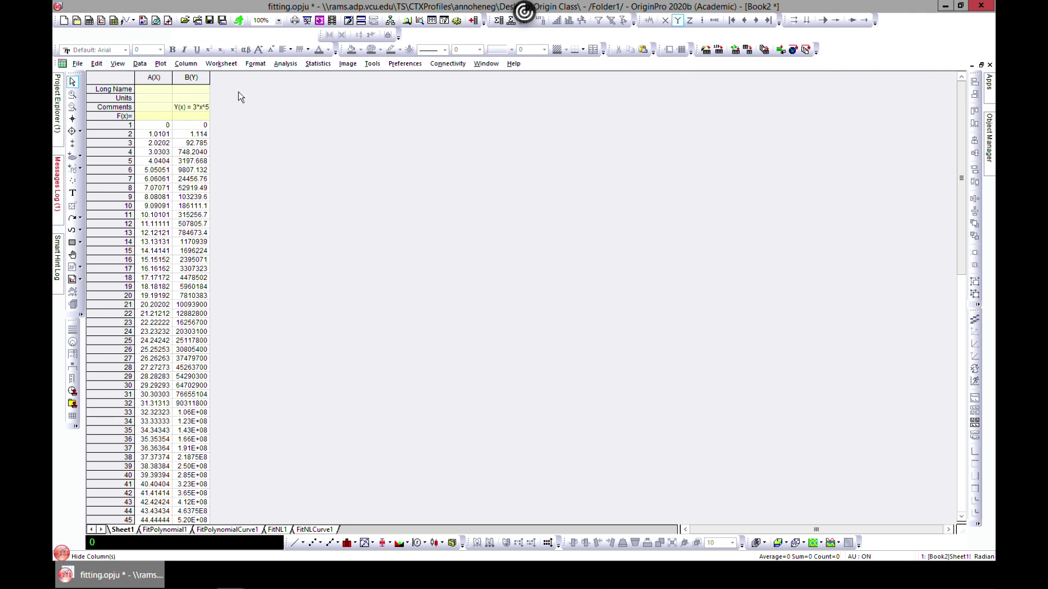
# Open the Nonlinear Curve Fit dialog, browse its function categories, and close it without fitting.
pyautogui.click(285, 63)
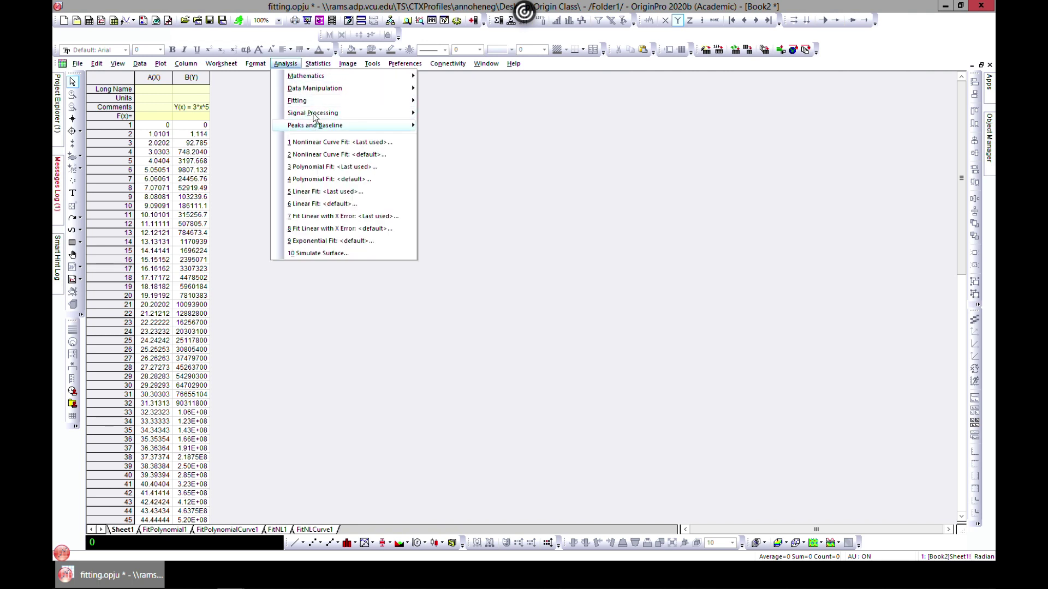
pyautogui.moveTo(339, 97)
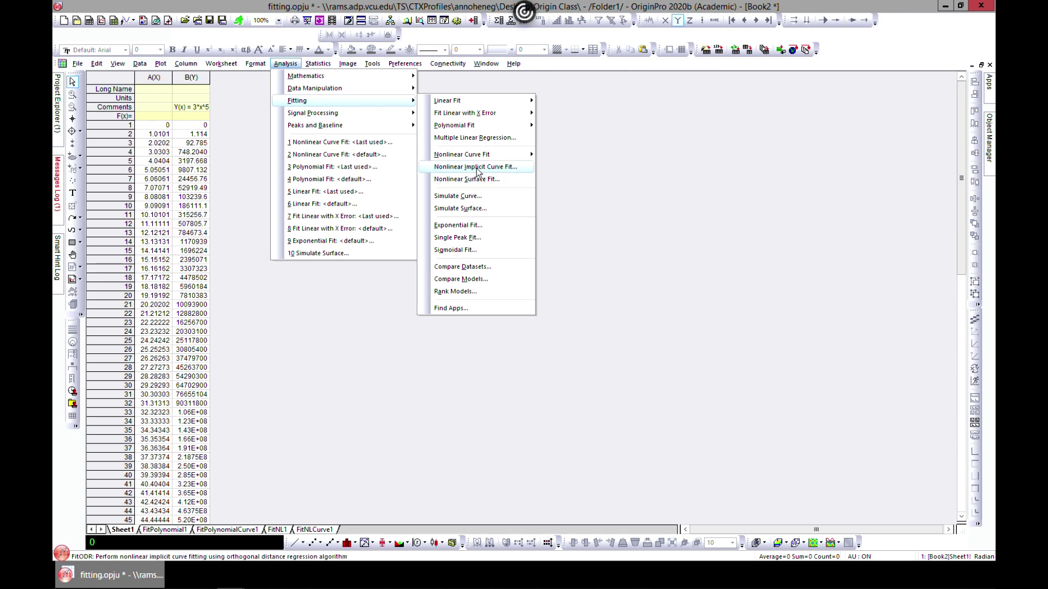
pyautogui.moveTo(494, 157)
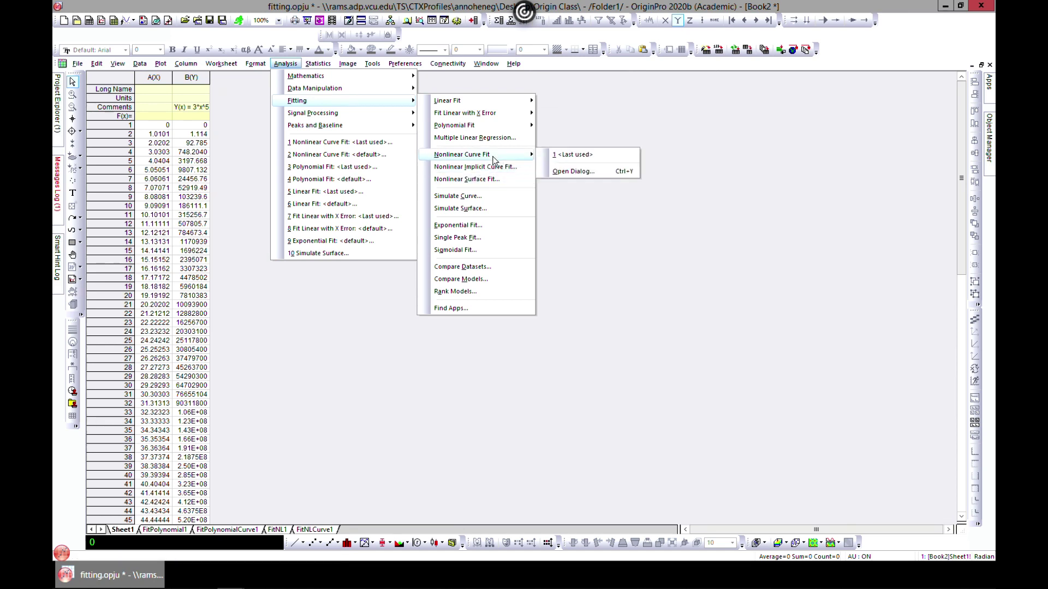
pyautogui.click(575, 170)
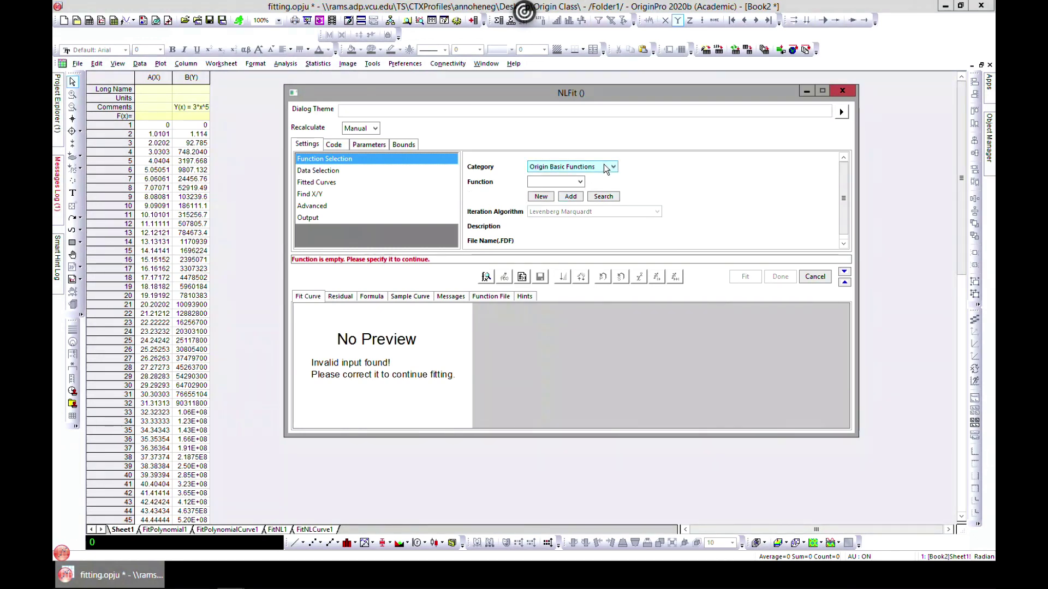
pyautogui.click(604, 166)
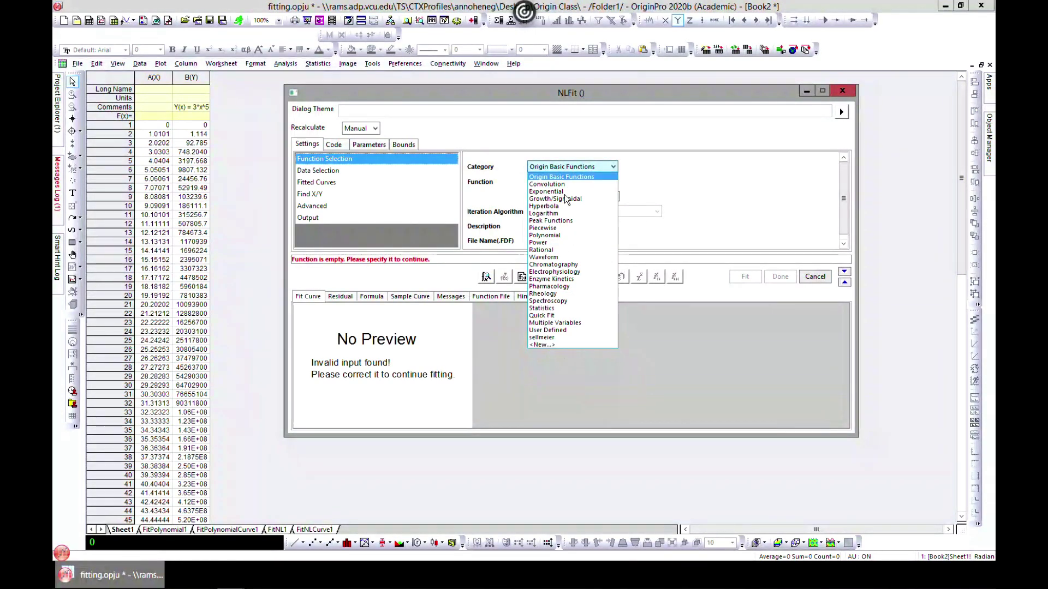
pyautogui.click(842, 92)
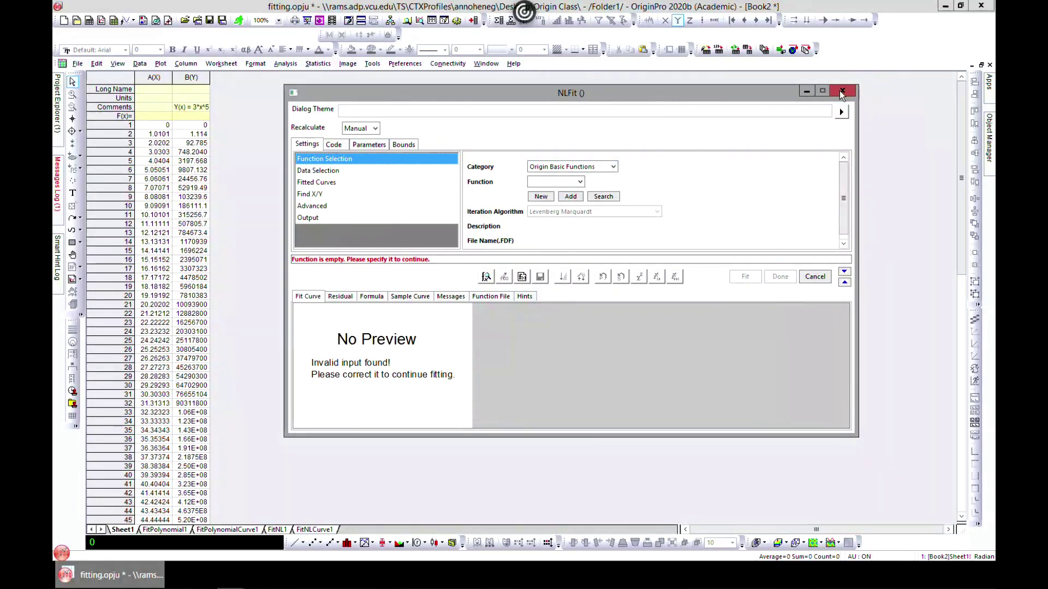
pyautogui.click(841, 94)
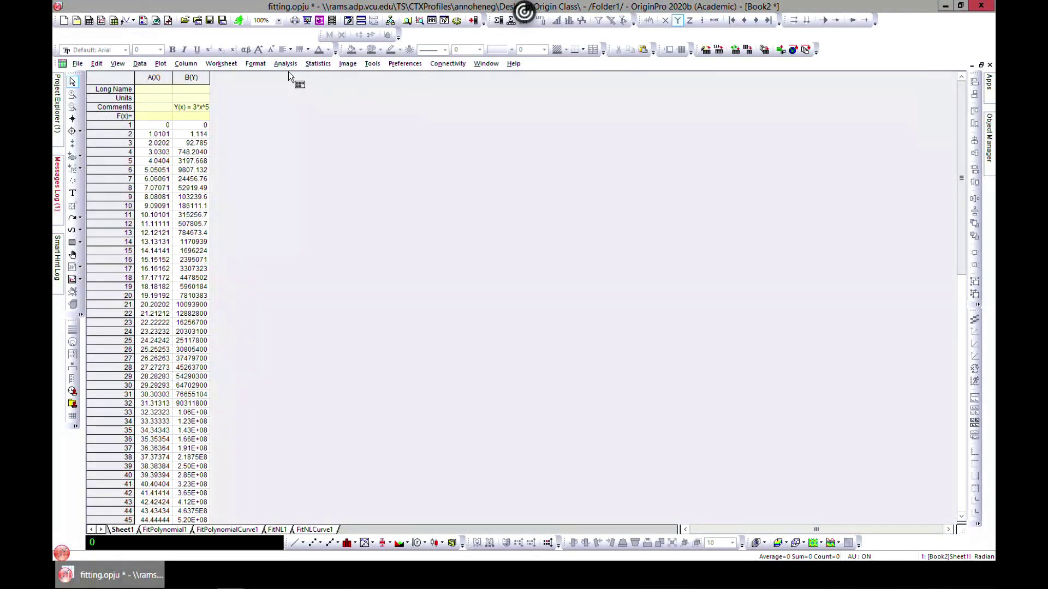
pyautogui.click(329, 64)
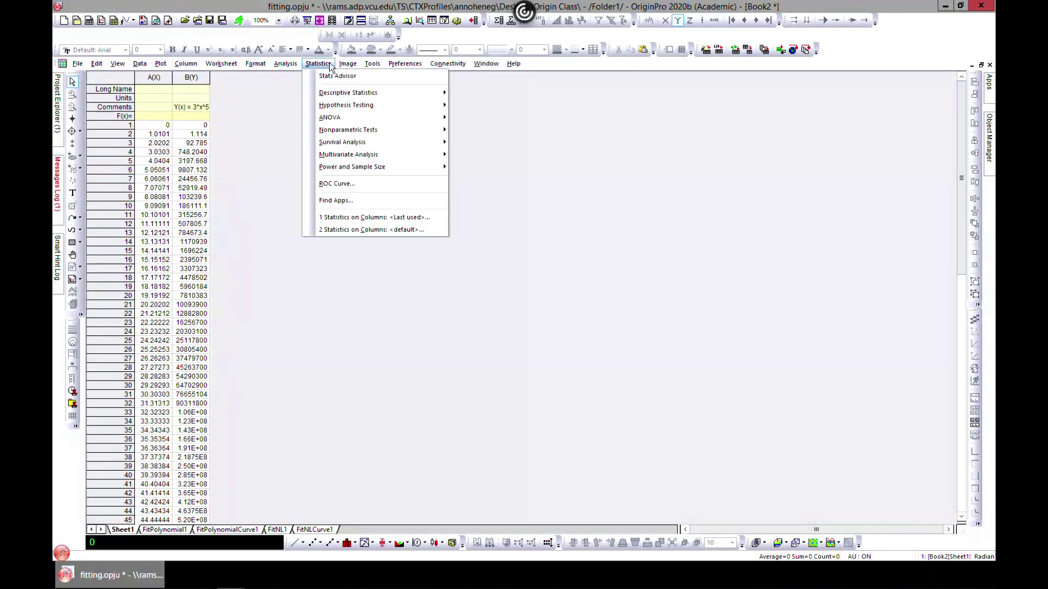
# Start an Exponential Fit and select the Exp1p1 one-parameter exponential function.
pyautogui.moveTo(280, 63)
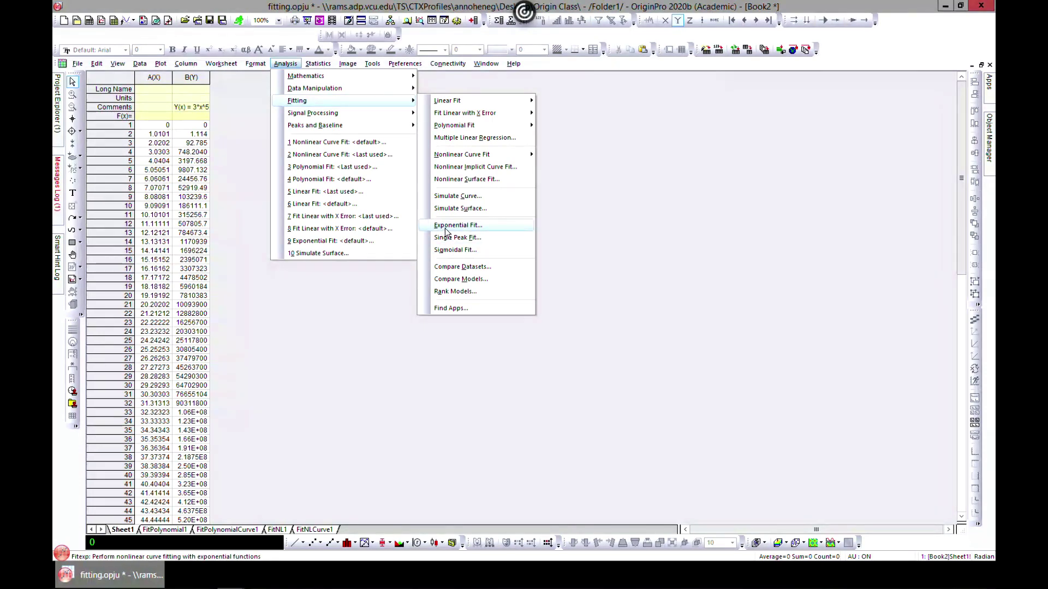
pyautogui.click(495, 228)
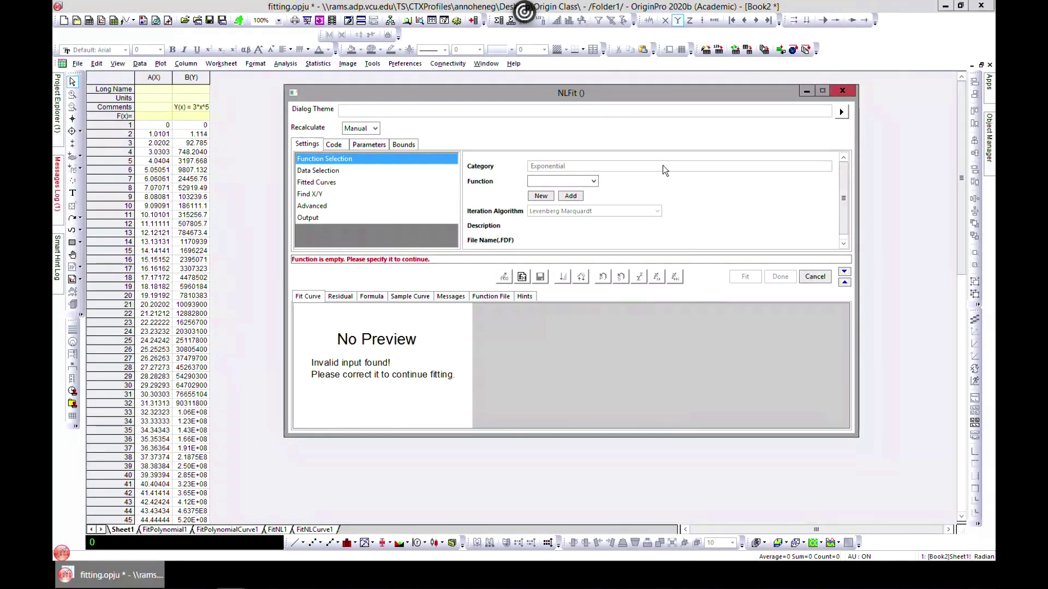
pyautogui.click(588, 181)
pyautogui.click(571, 229)
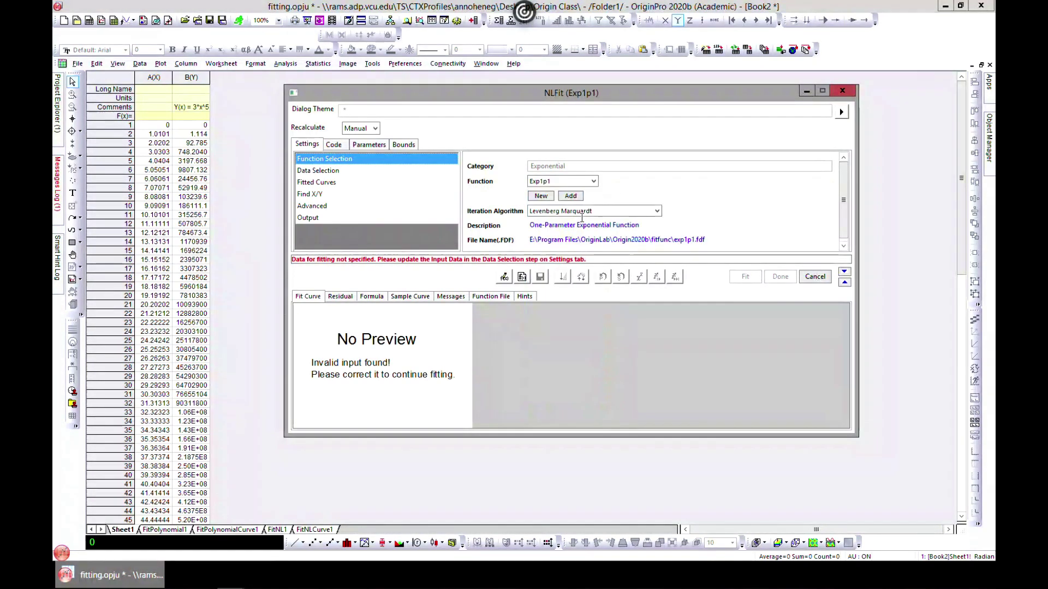